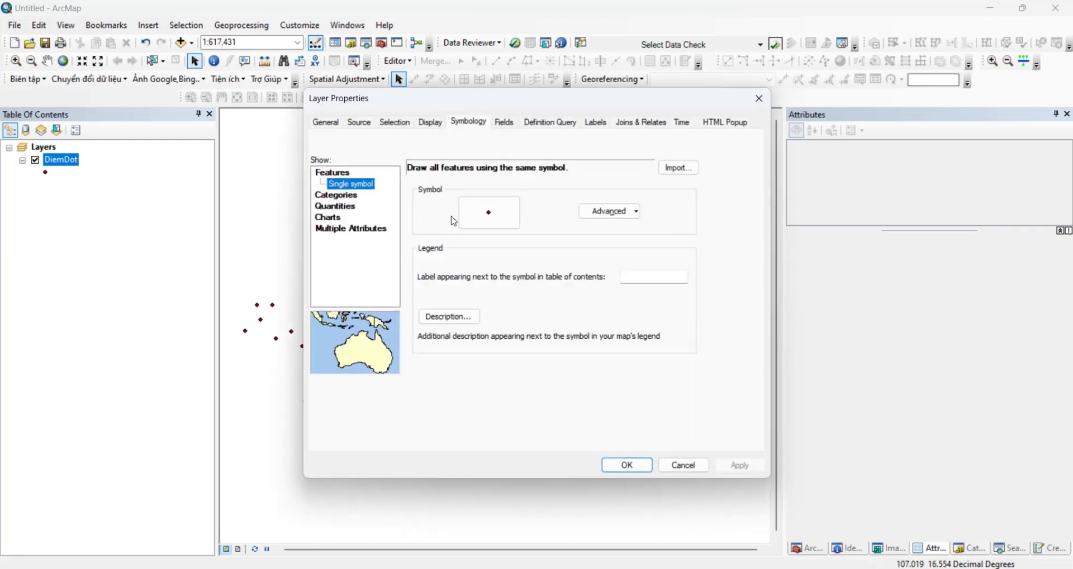
- Symbolize the DiemDot layer by unique values of the Hình thức đốt field, adding all values
click(356, 197)
click(450, 199)
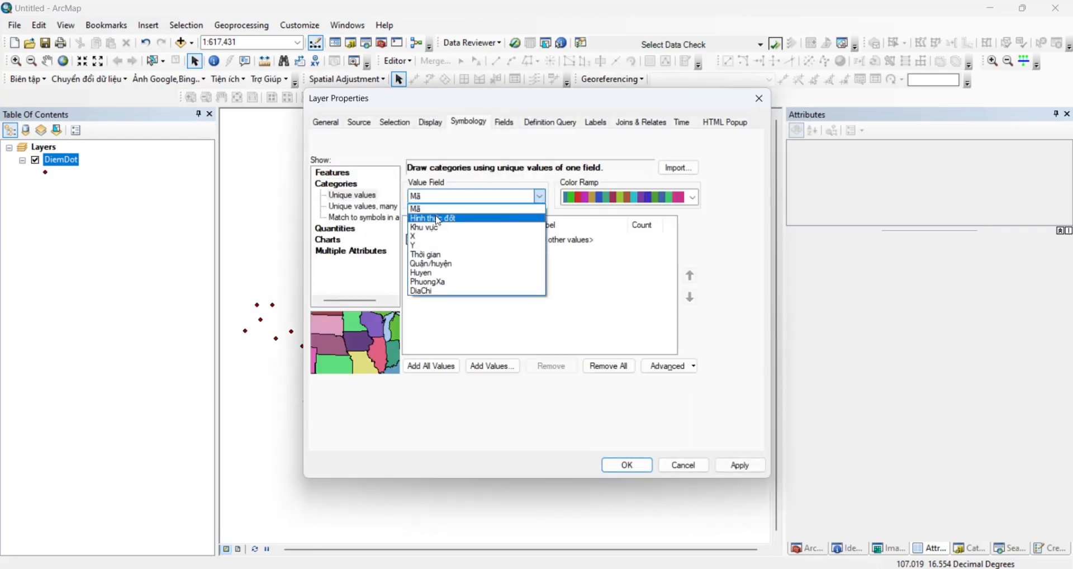
click(438, 219)
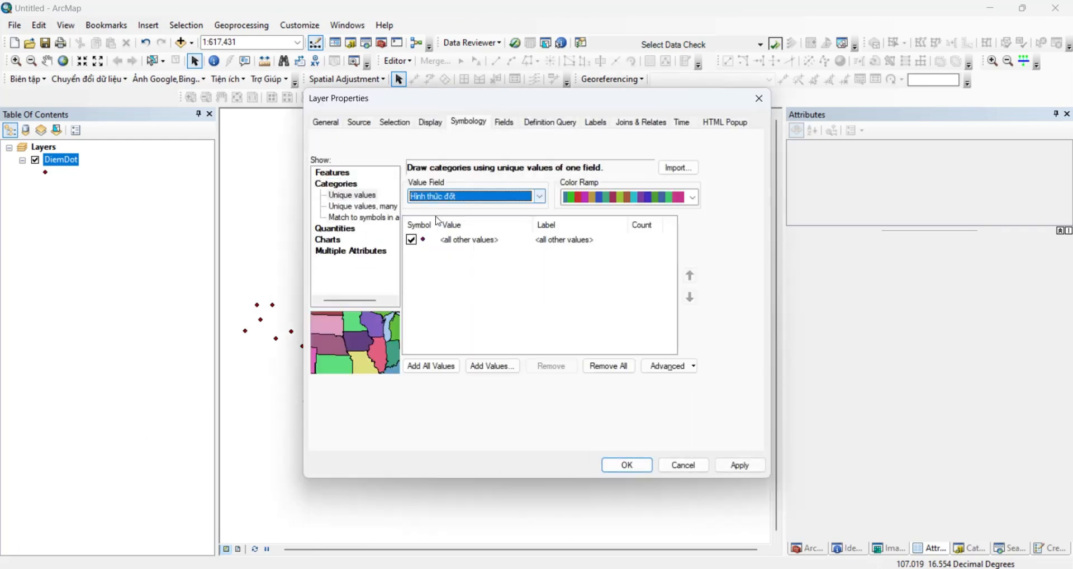
click(431, 366)
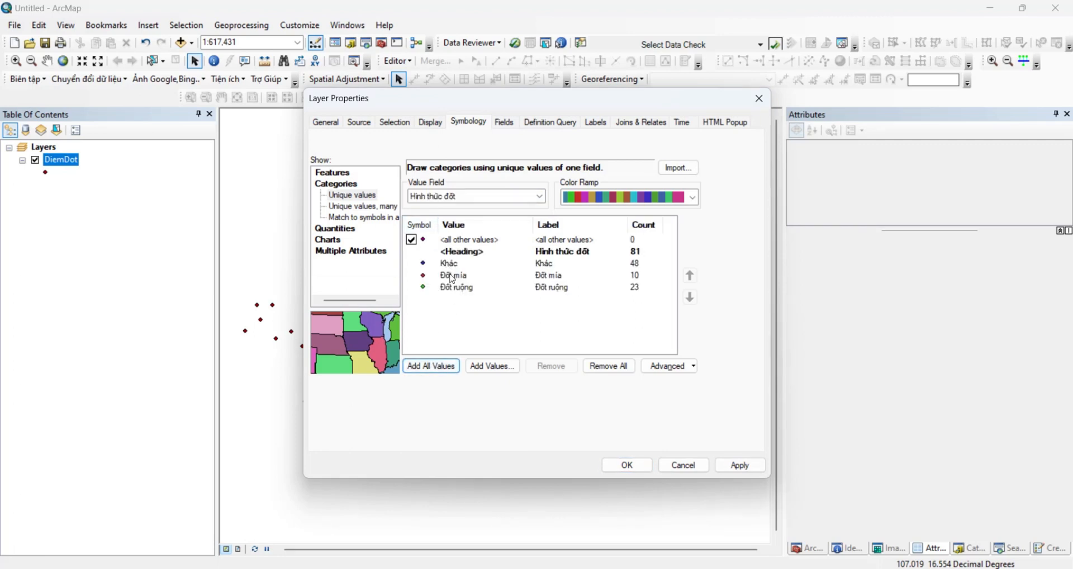
click(740, 465)
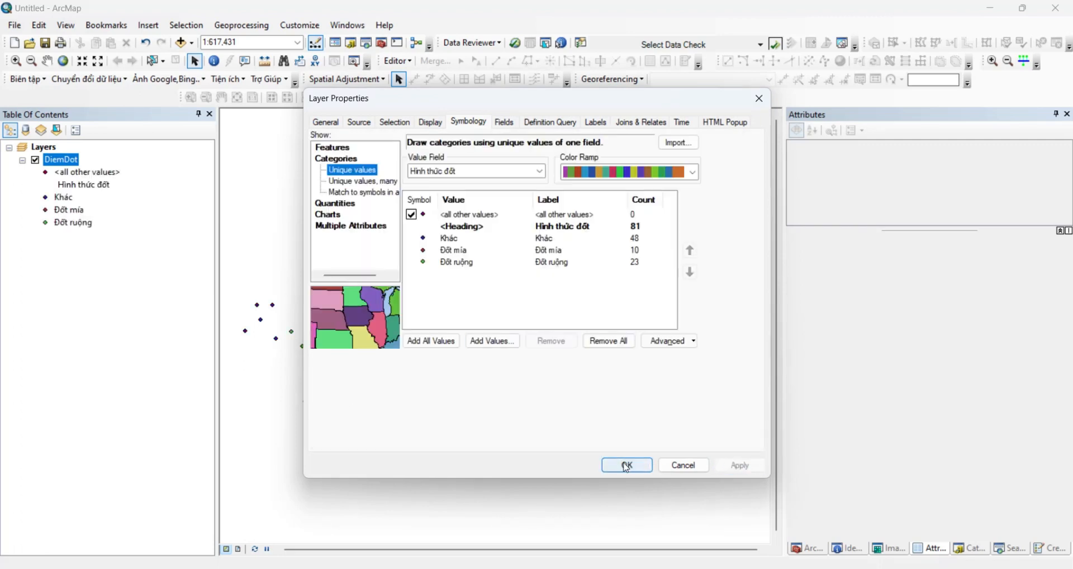
click(627, 465)
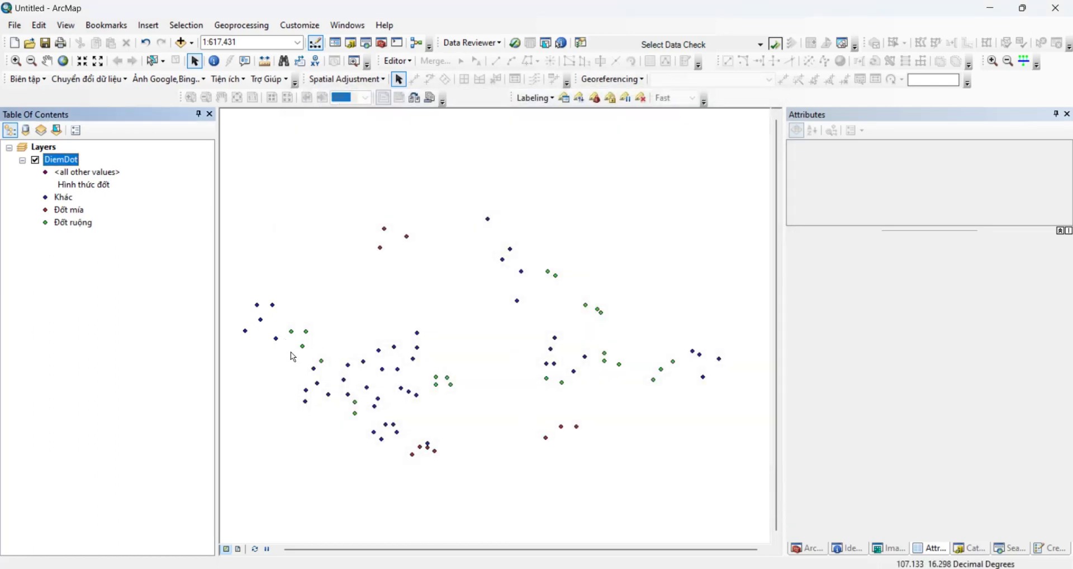
- Try the circle selection tool on a few map points and clear the selection
scroll(296, 356, up, 3)
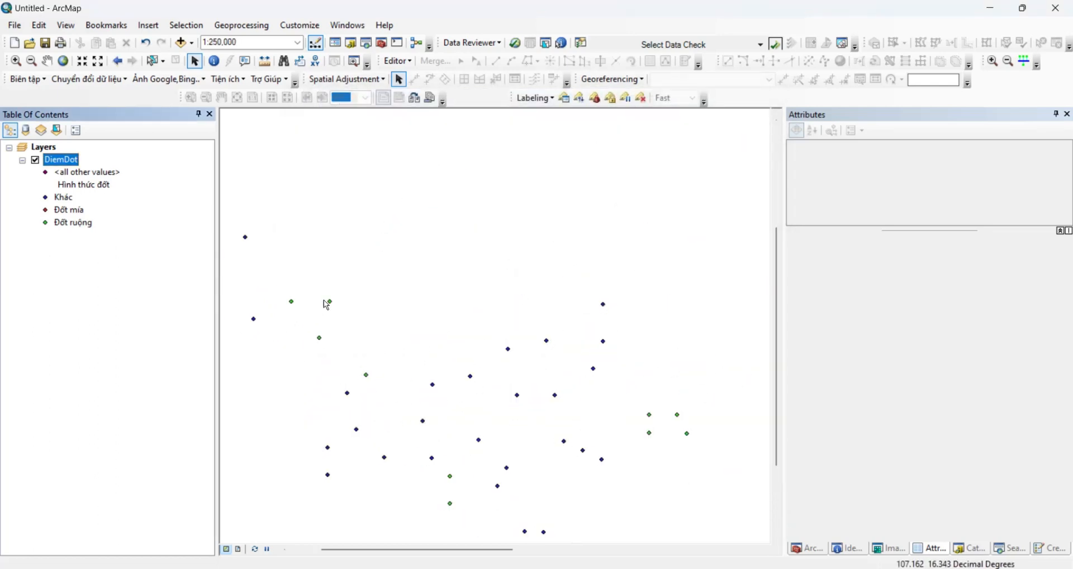
click(162, 61)
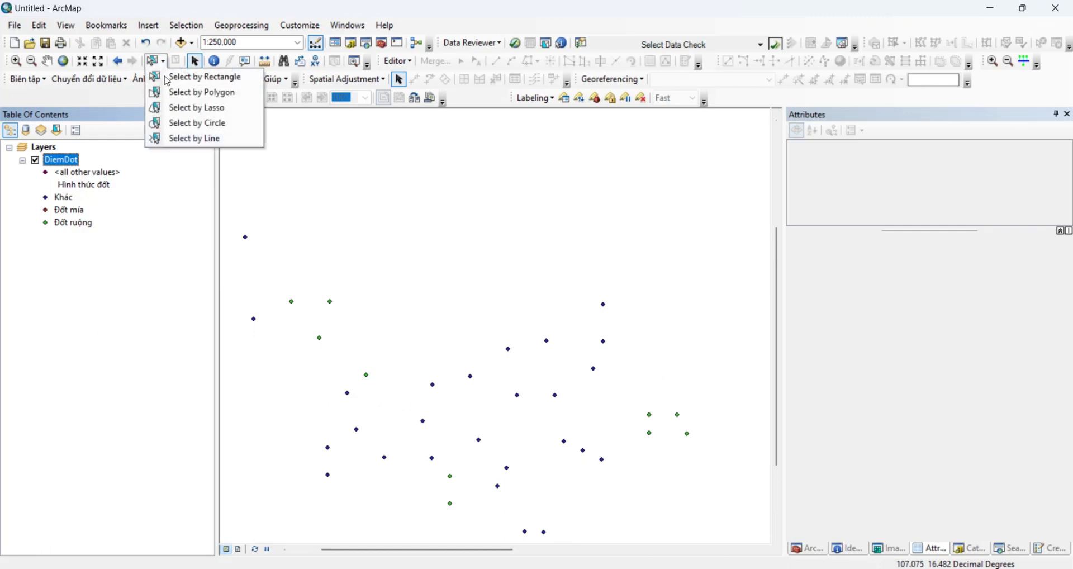
click(218, 93)
click(163, 61)
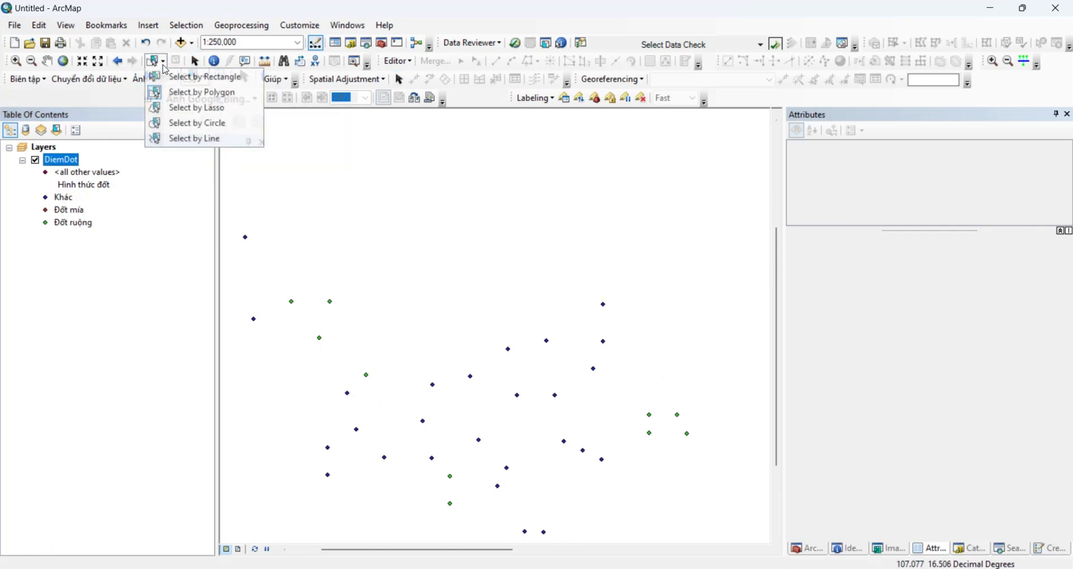
click(190, 122)
drag(317, 290, 335, 313)
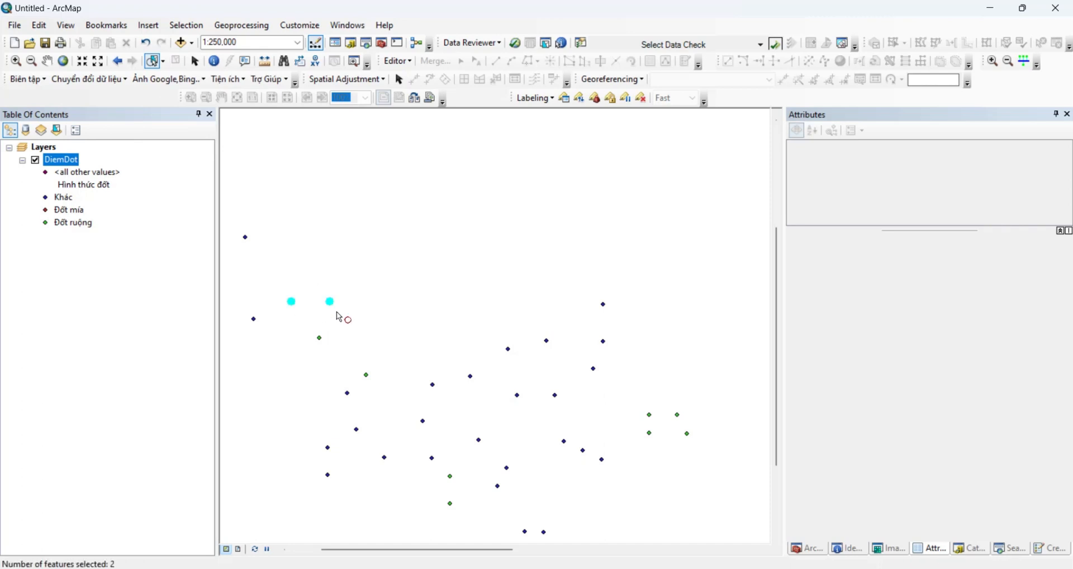
drag(413, 372, 437, 391)
drag(347, 163, 368, 186)
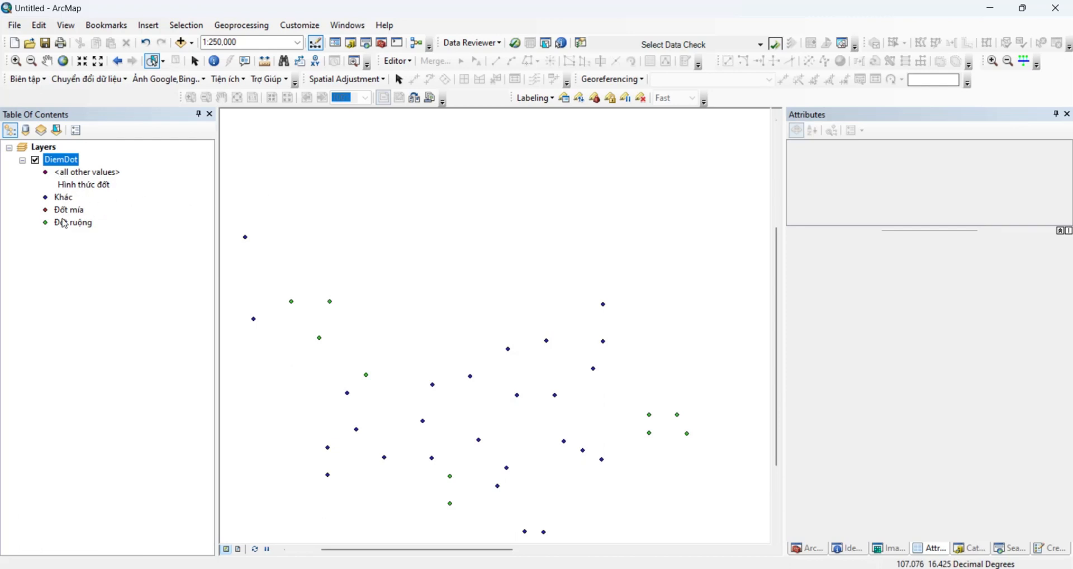
- Reorder the DiemDot layer's categories so that Khác comes last, below Đốt mía and Đốt ruộng
right_click(60, 169)
click(117, 453)
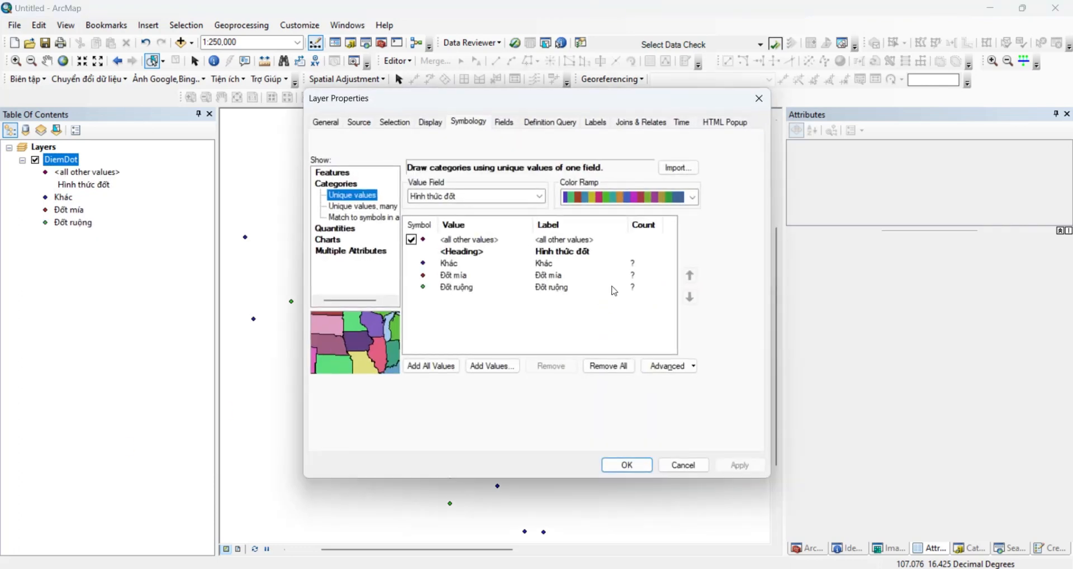
click(447, 265)
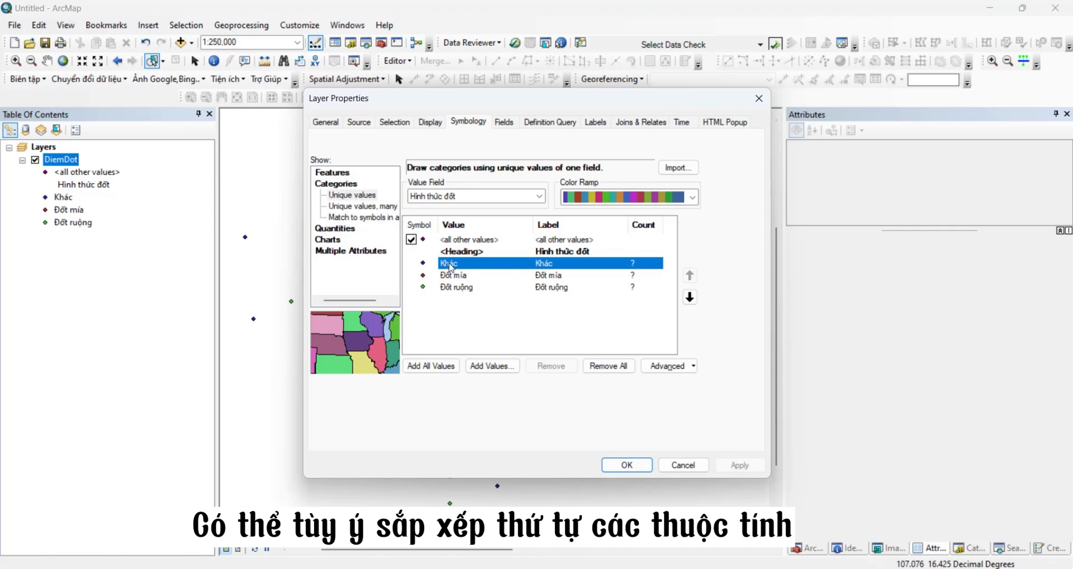
click(689, 296)
click(690, 297)
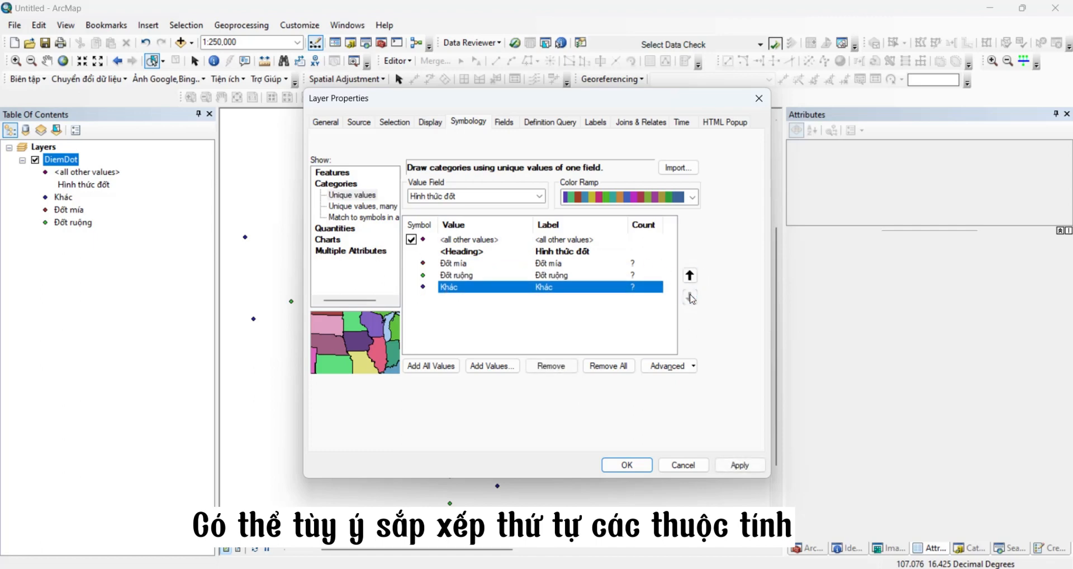
click(737, 465)
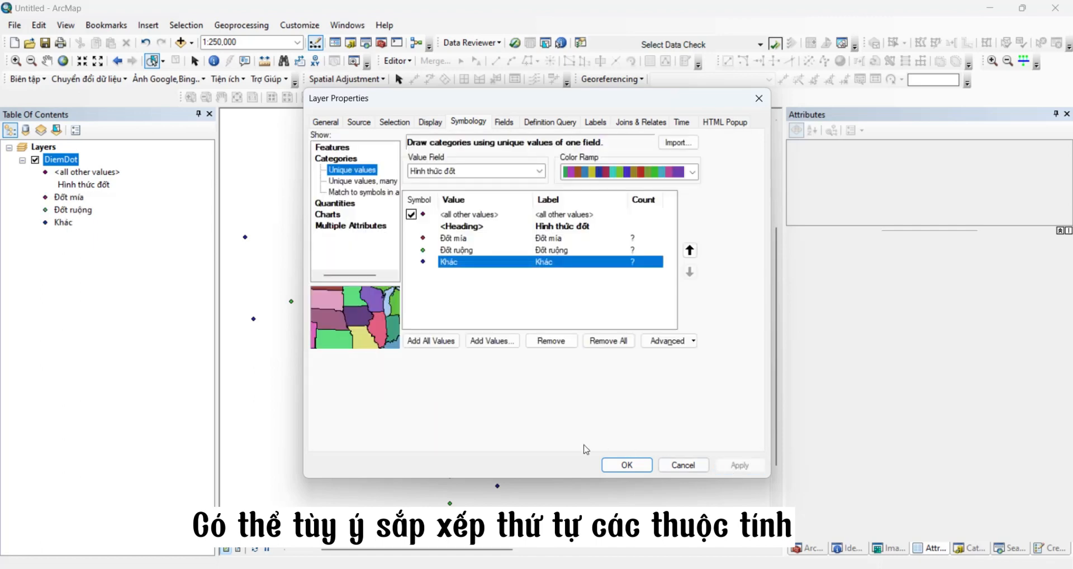
click(625, 464)
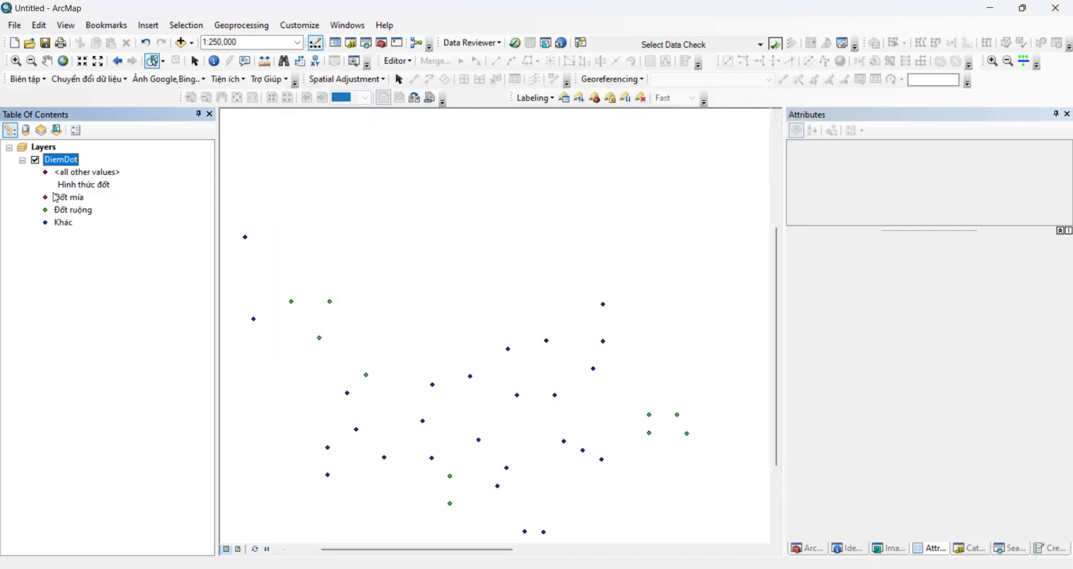
- Search all symbol styles for "fire" and assign the red Hot Spot H symbol to the Khác category
double_click(46, 224)
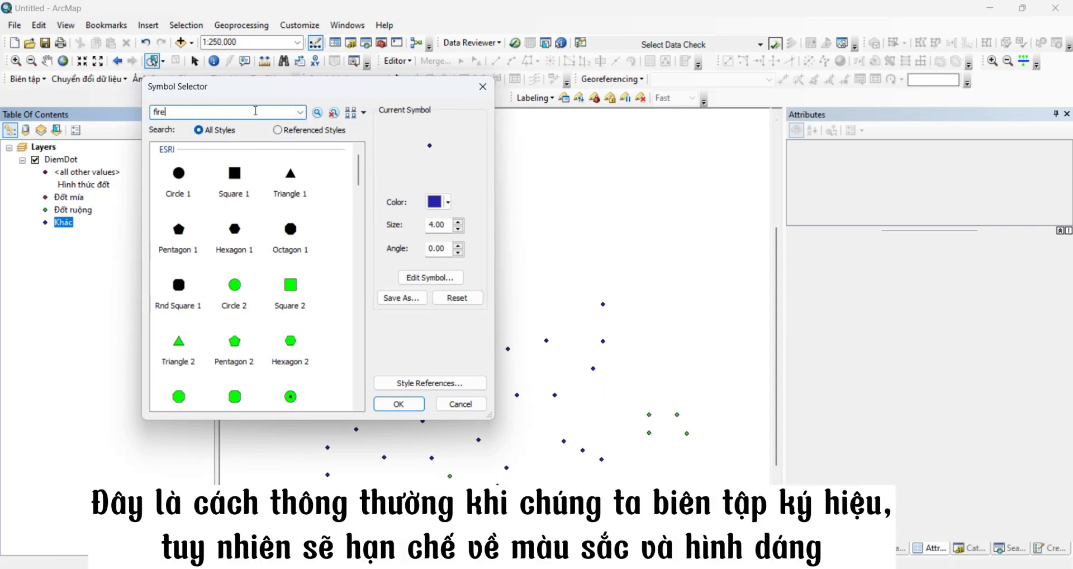
click(317, 113)
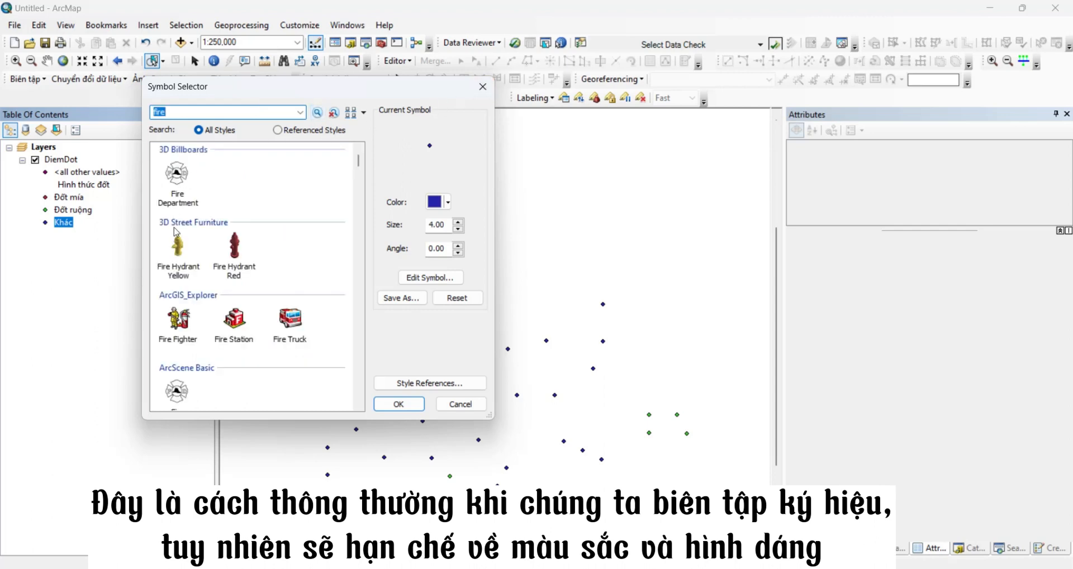
scroll(214, 295, down, 10)
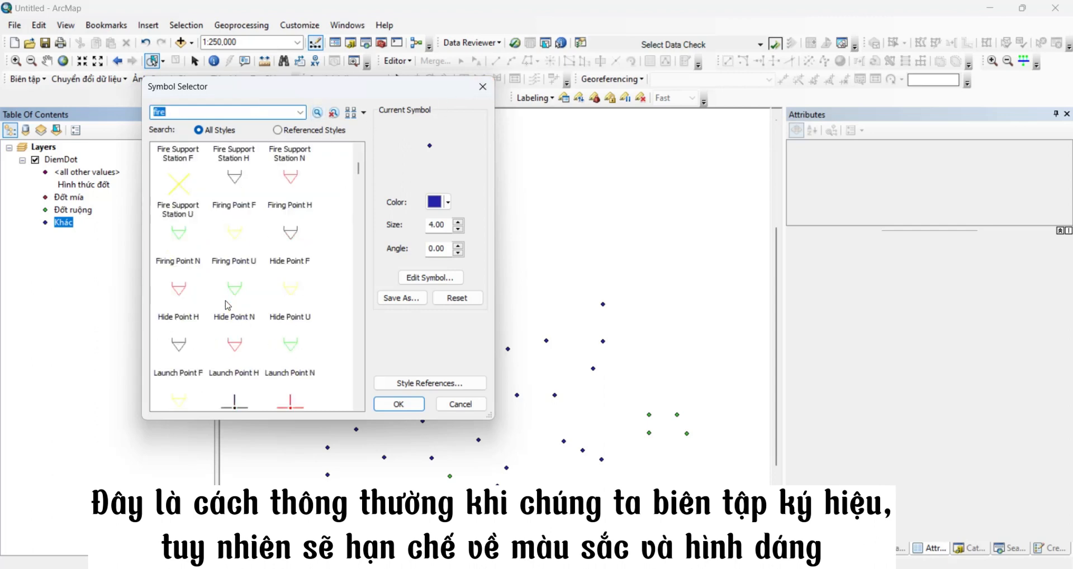
scroll(228, 305, down, 5)
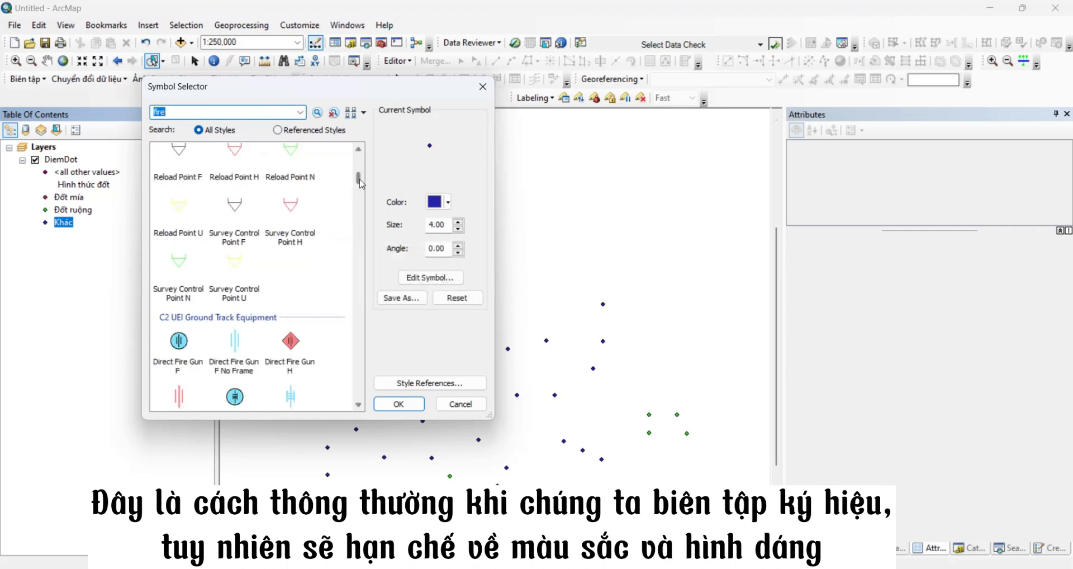
drag(361, 180, 360, 399)
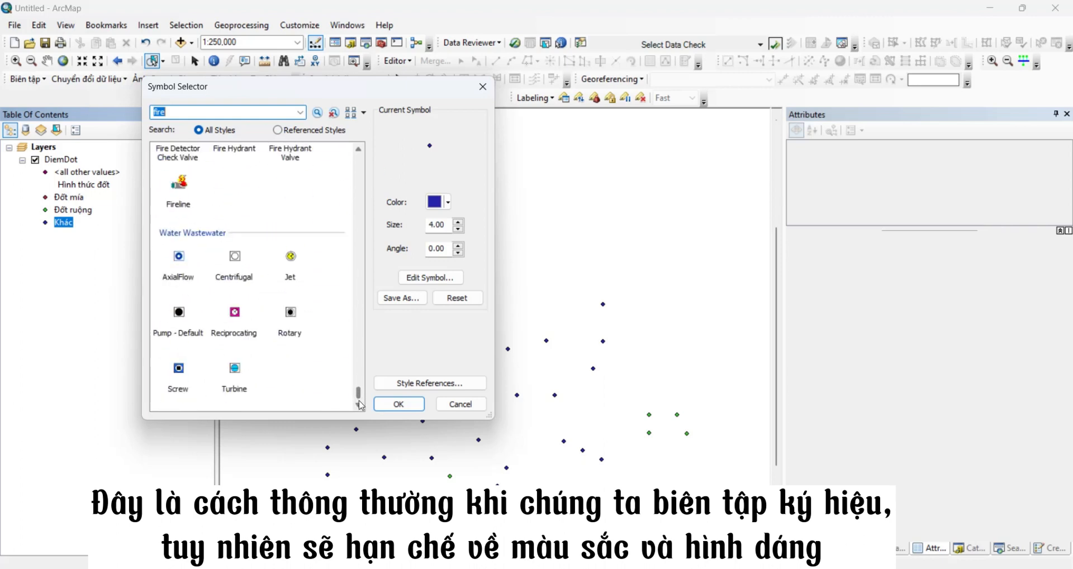
scroll(304, 379, up, 3)
scroll(303, 378, up, 2)
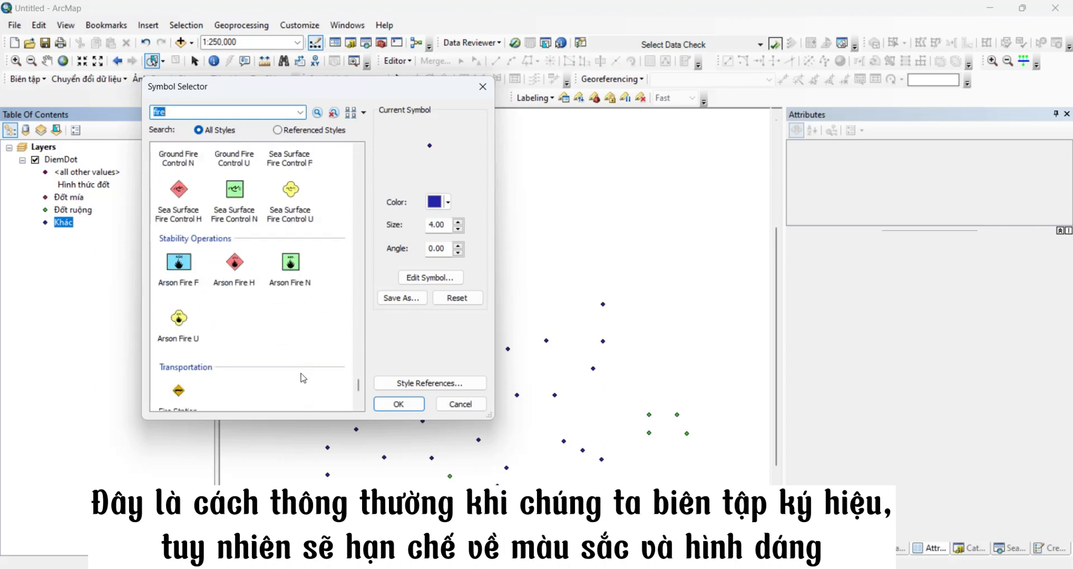
scroll(312, 343, up, 2)
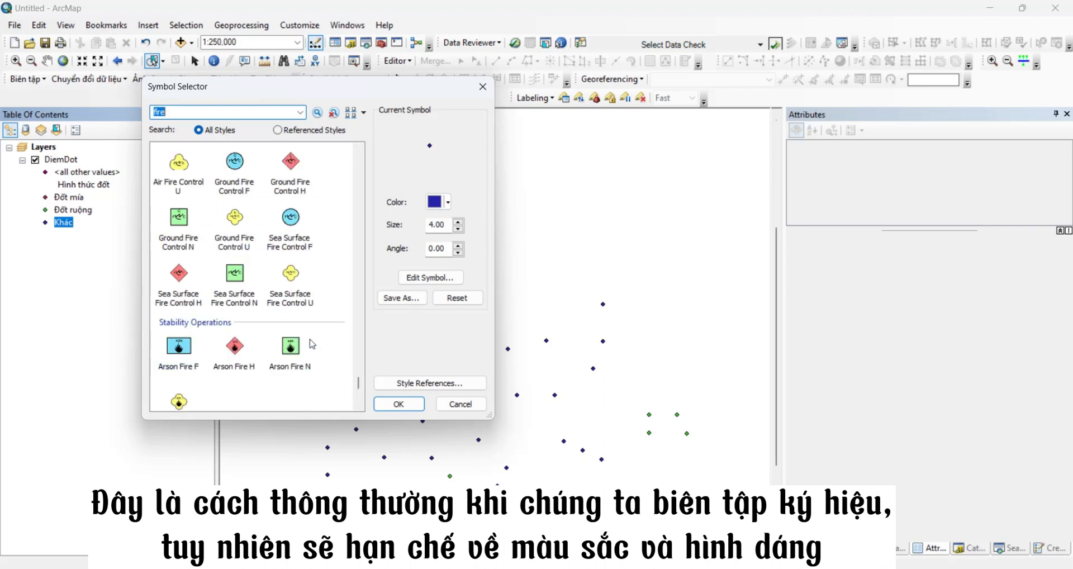
scroll(312, 344, up, 8)
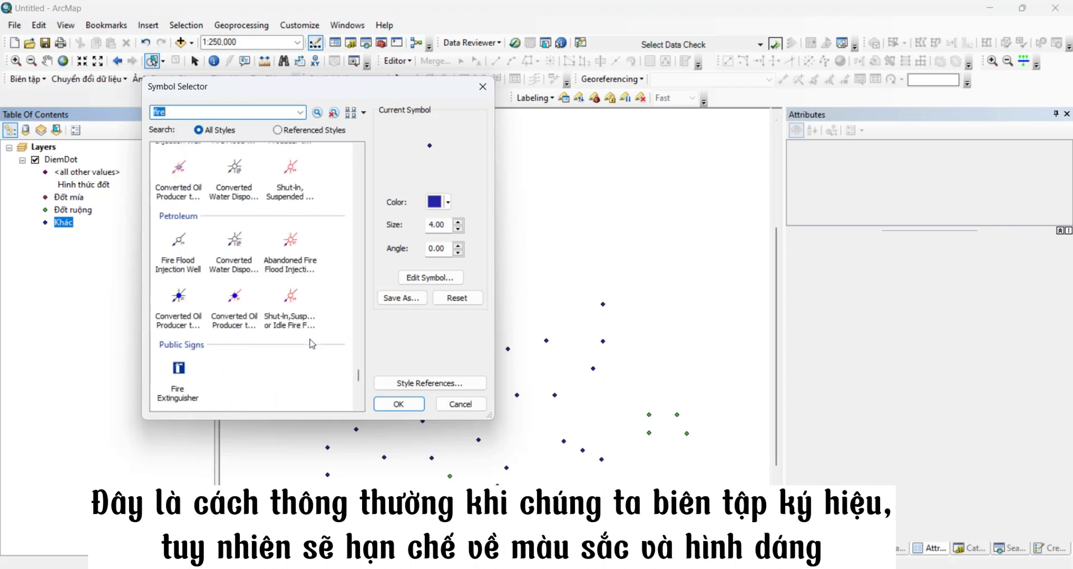
scroll(312, 343, up, 4)
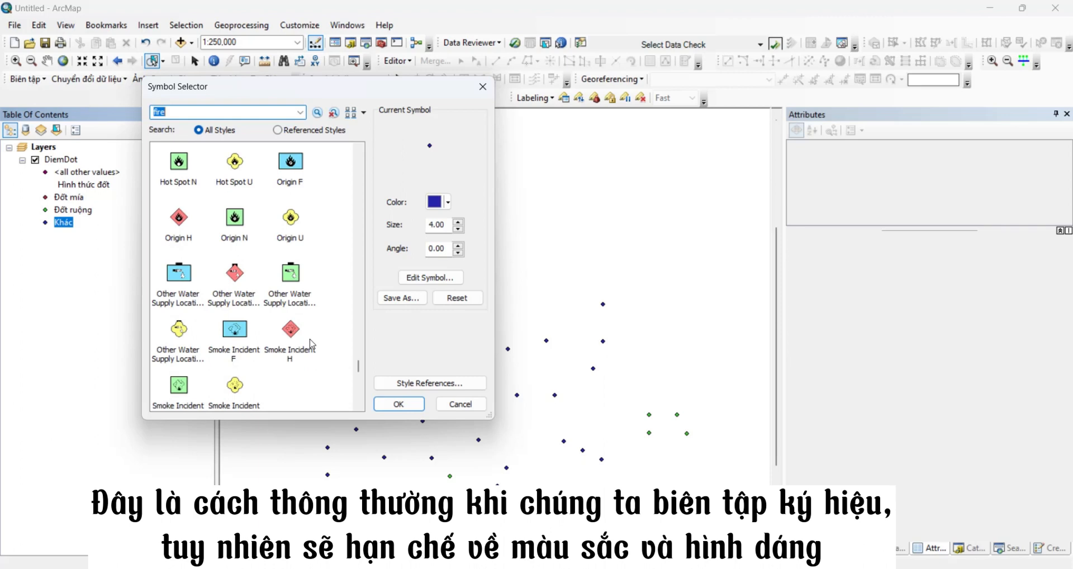
scroll(312, 344, up, 2)
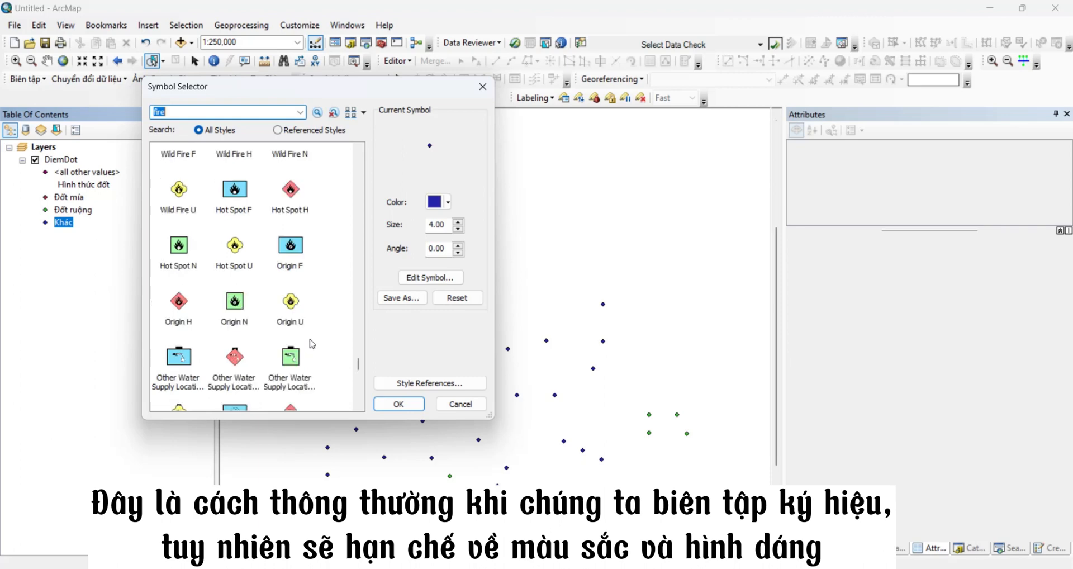
click(292, 192)
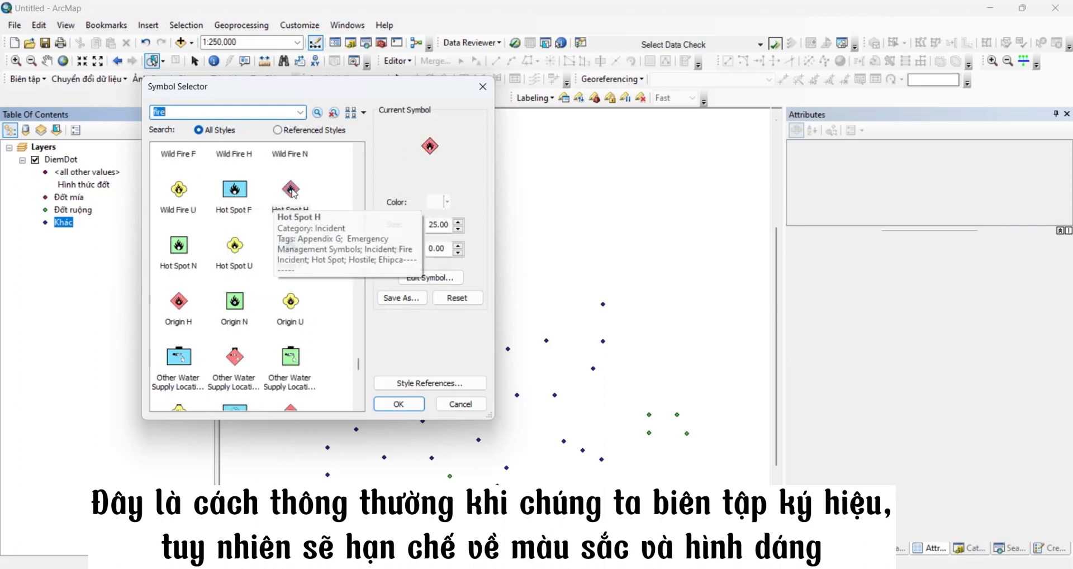
click(399, 404)
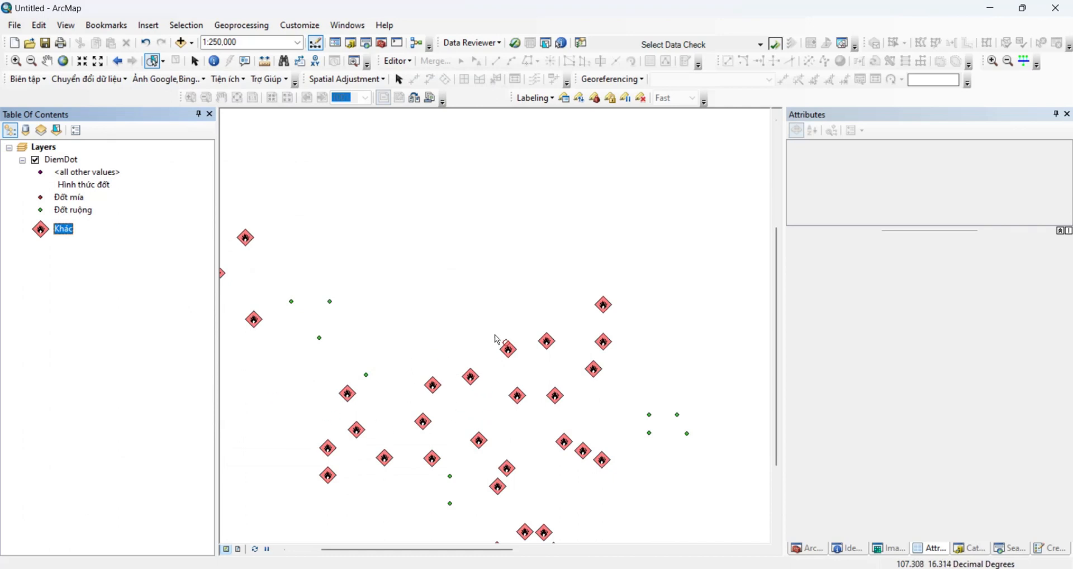
- Edit the Đốt ruộng category's symbol and choose Picture Marker Symbol as its type
scroll(497, 339, up, 2)
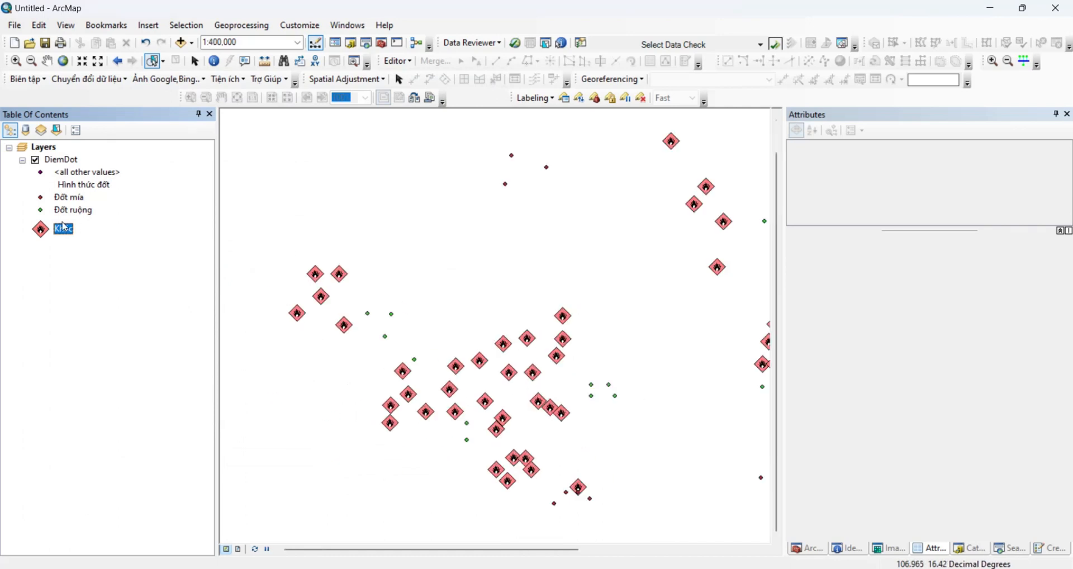
click(42, 213)
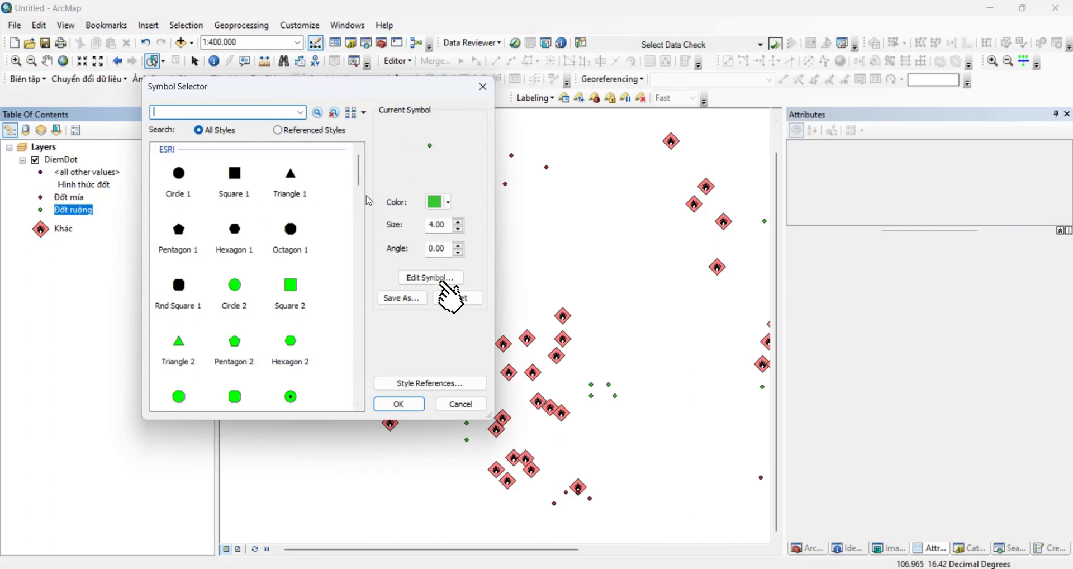
click(418, 280)
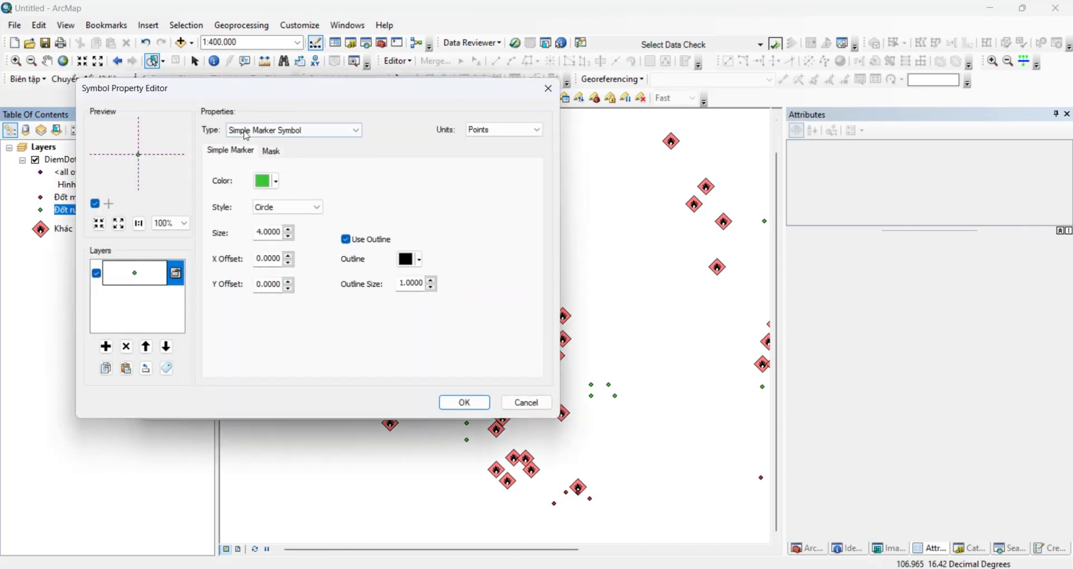
click(250, 135)
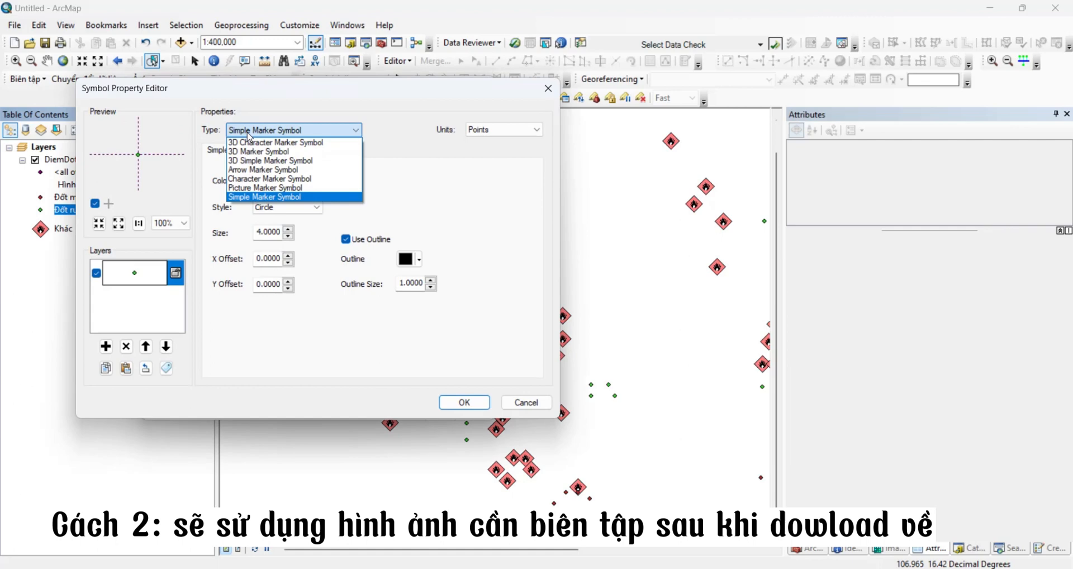
click(254, 192)
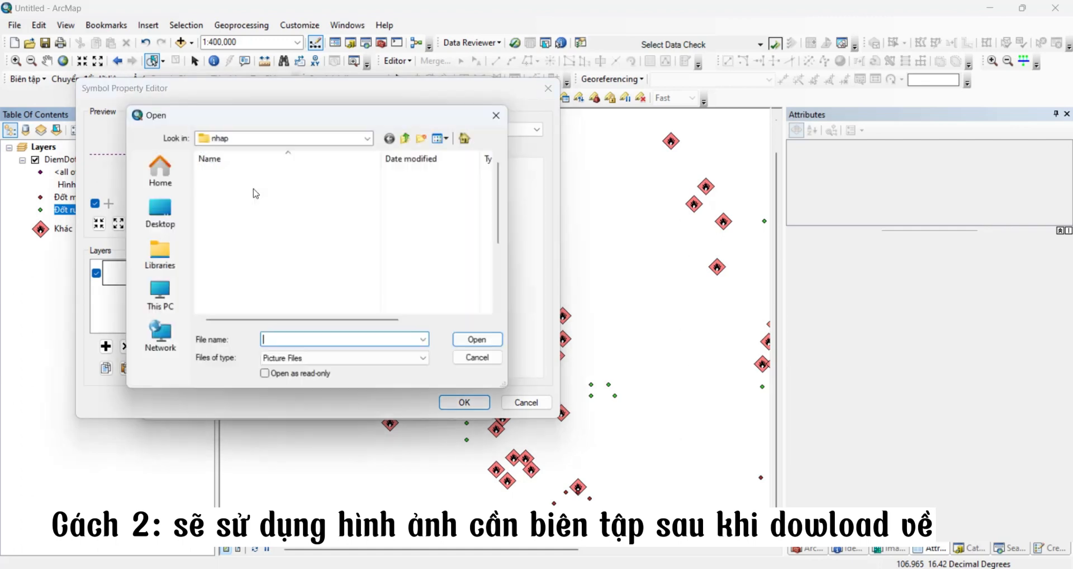
- Load the picture fire.jpg from the Desktop\nhap\vid folder as the marker image for the Đốt ruộng category
click(159, 212)
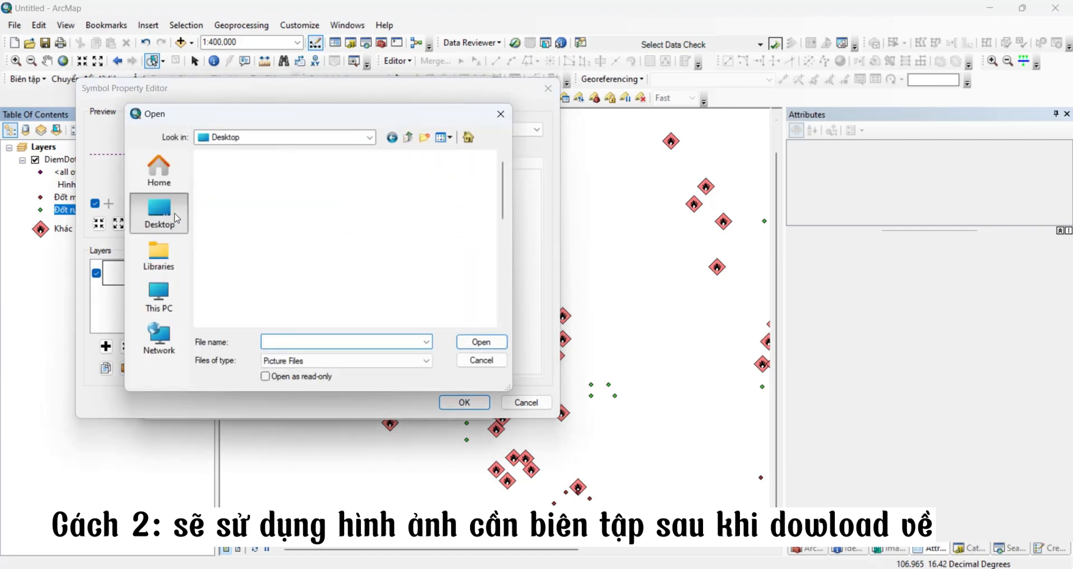
scroll(260, 207, down, 5)
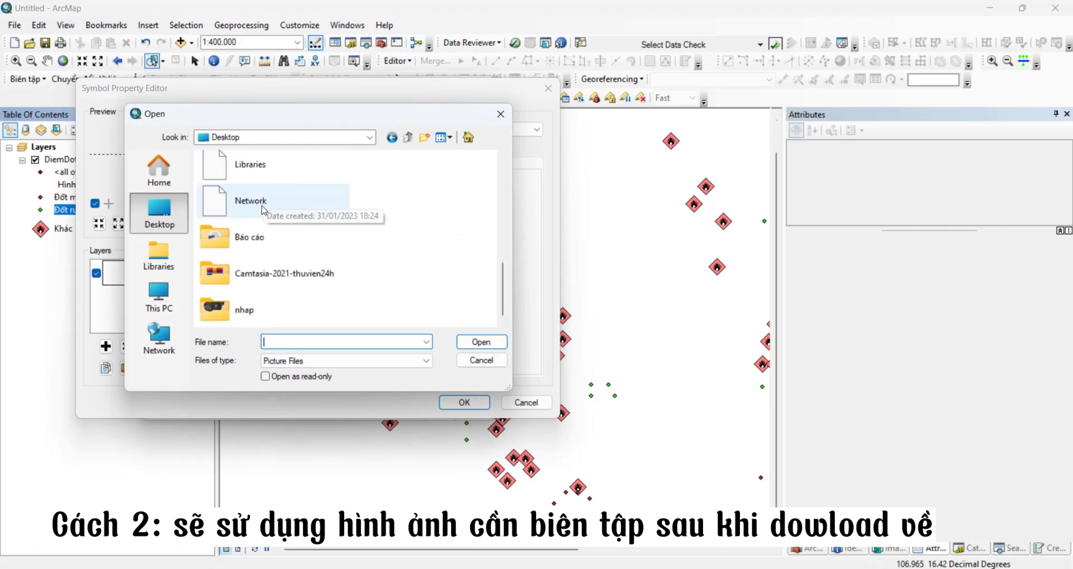
double_click(247, 311)
scroll(247, 292, down, 3)
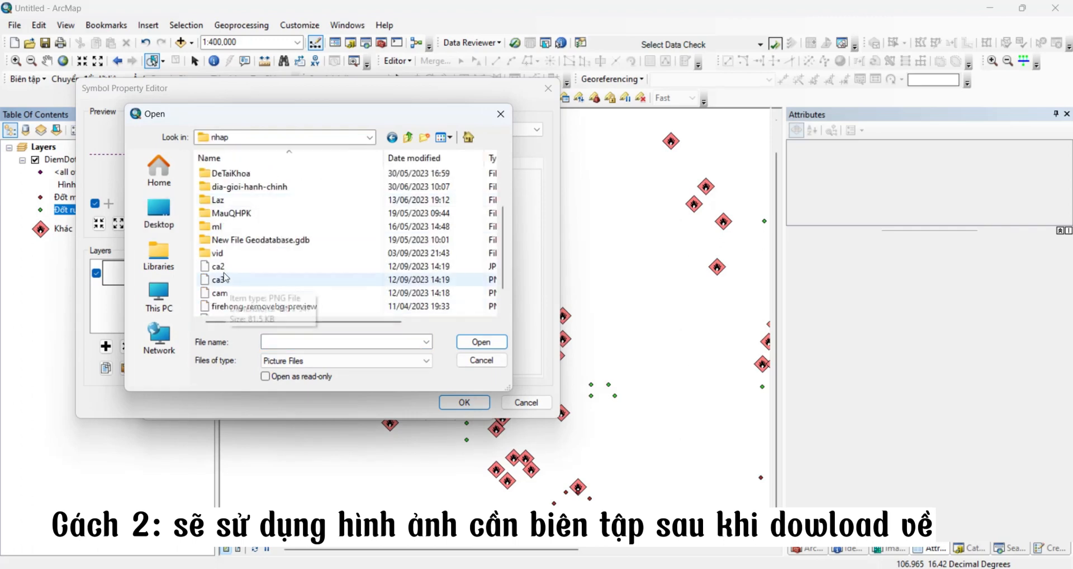
double_click(220, 252)
scroll(281, 238, down, 2)
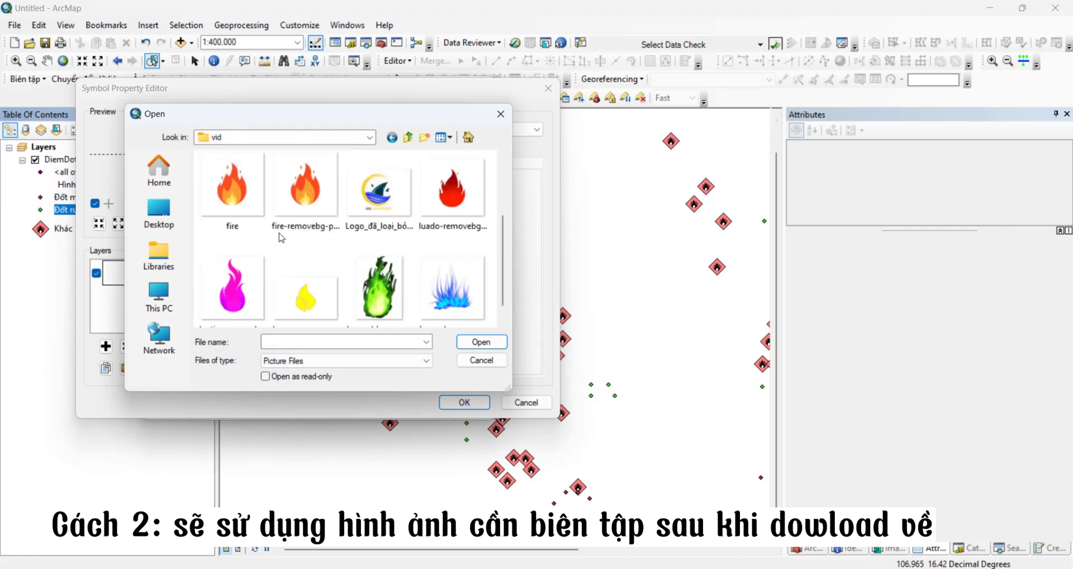
click(223, 222)
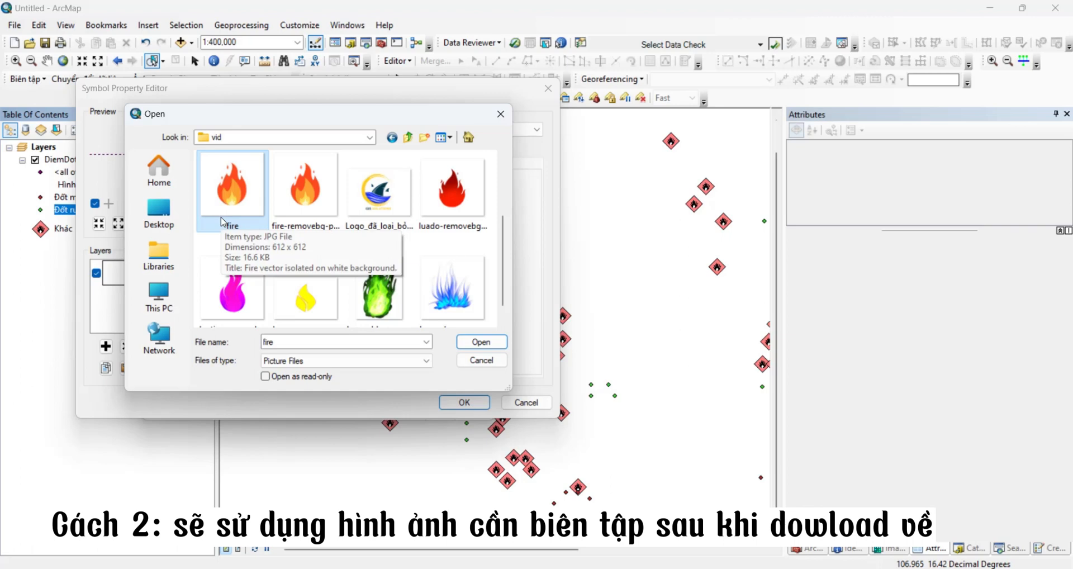
click(481, 342)
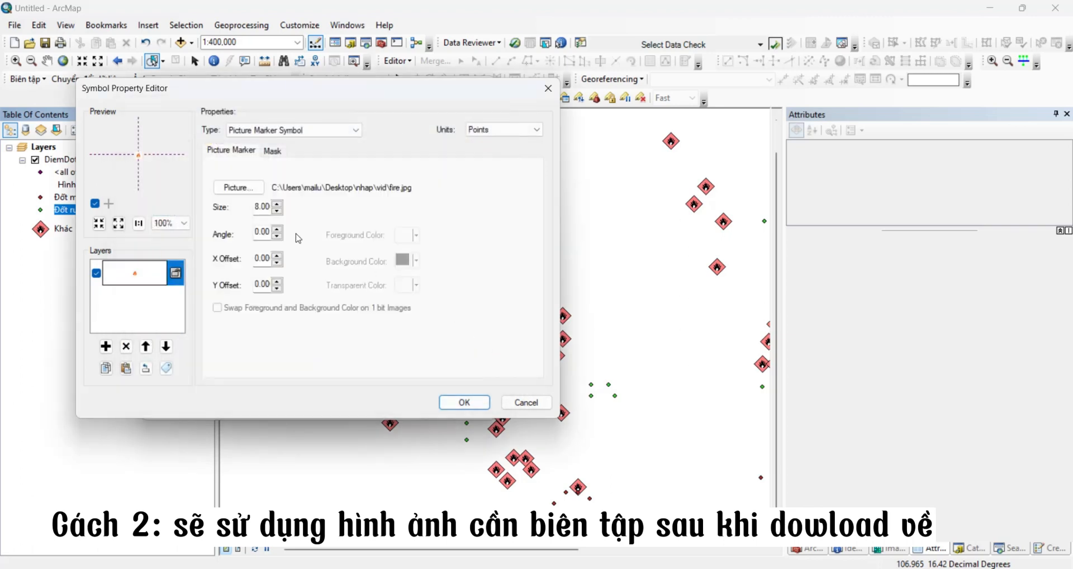
- Set the fire picture marker's size to 16 and apply the symbol to the Đốt ruộng category
click(277, 205)
click(277, 204)
click(277, 204)
click(463, 403)
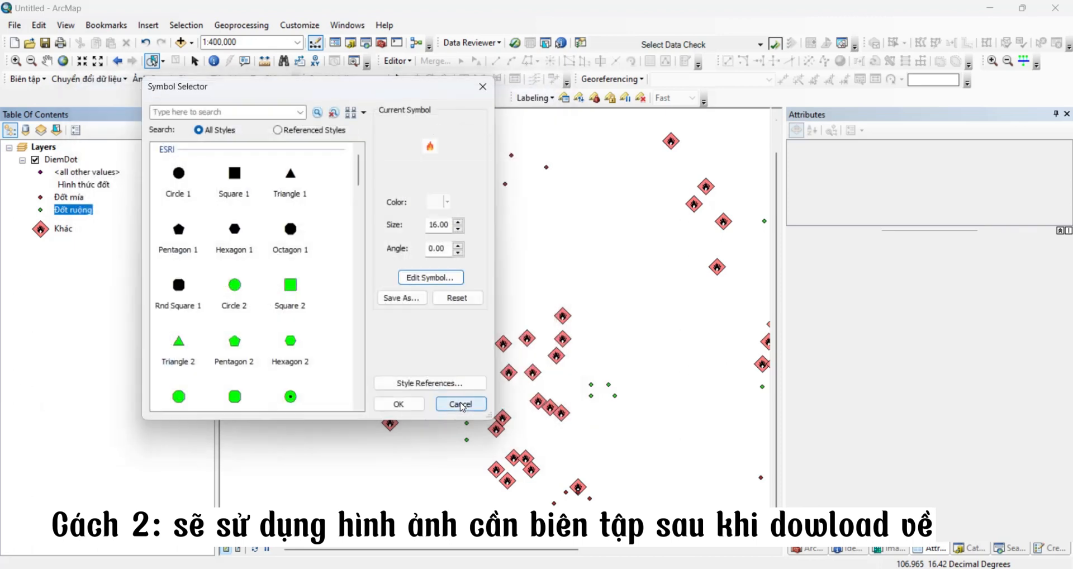
click(399, 404)
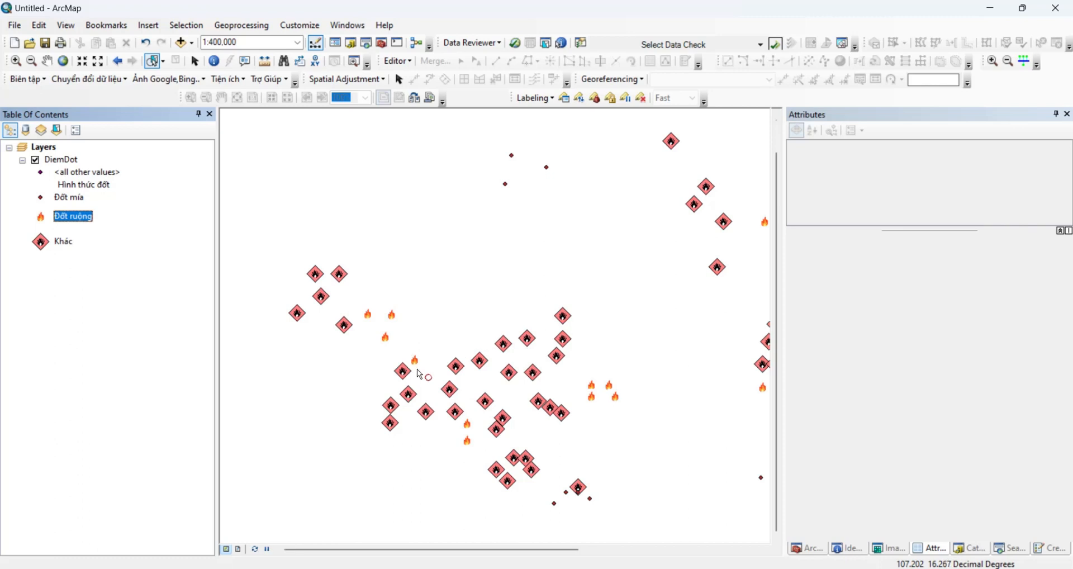
click(42, 218)
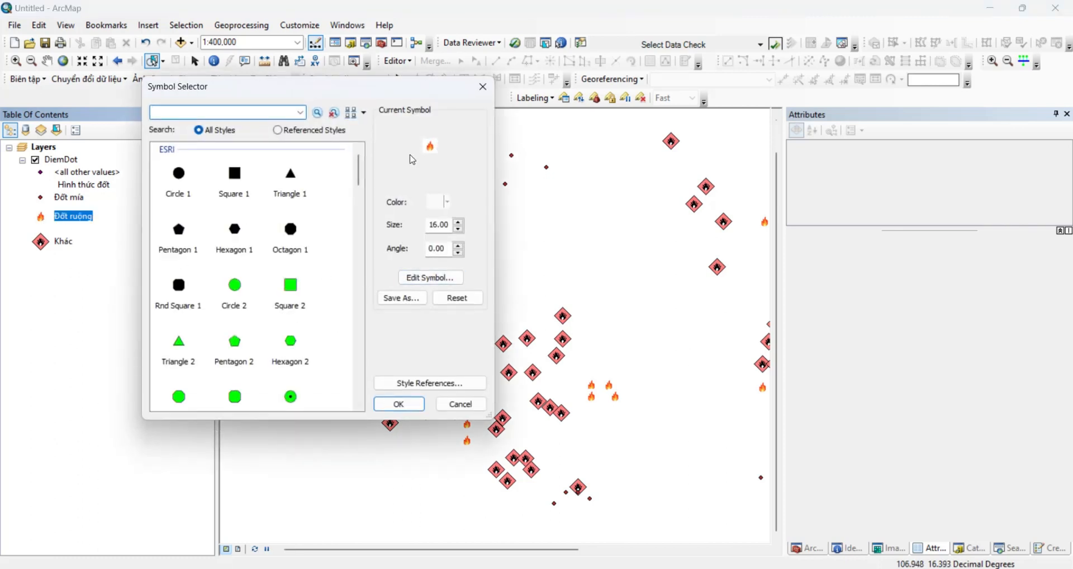
click(483, 86)
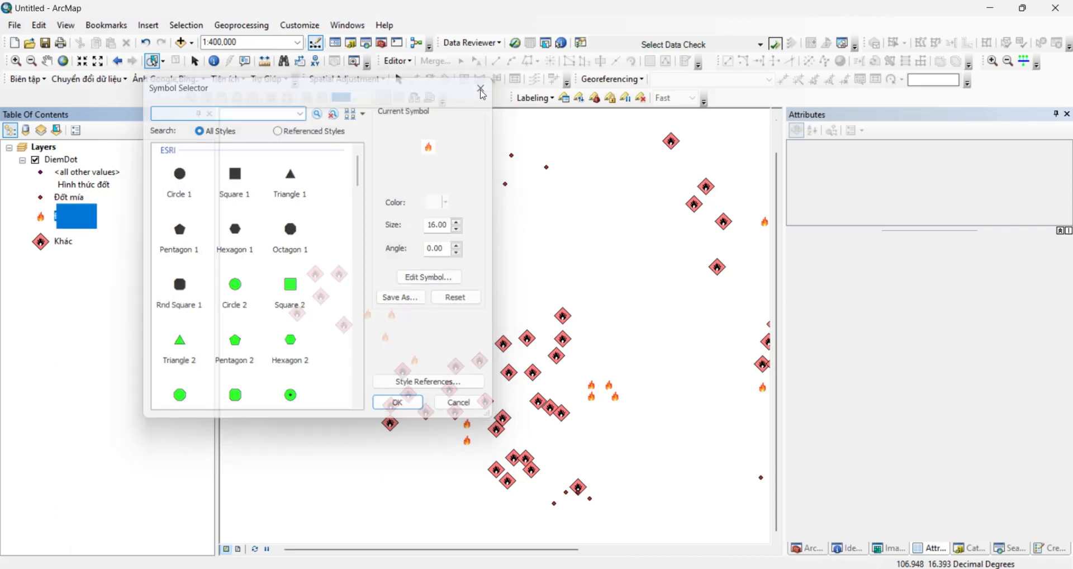
scroll(354, 284, down, 1)
scroll(356, 310, up, 2)
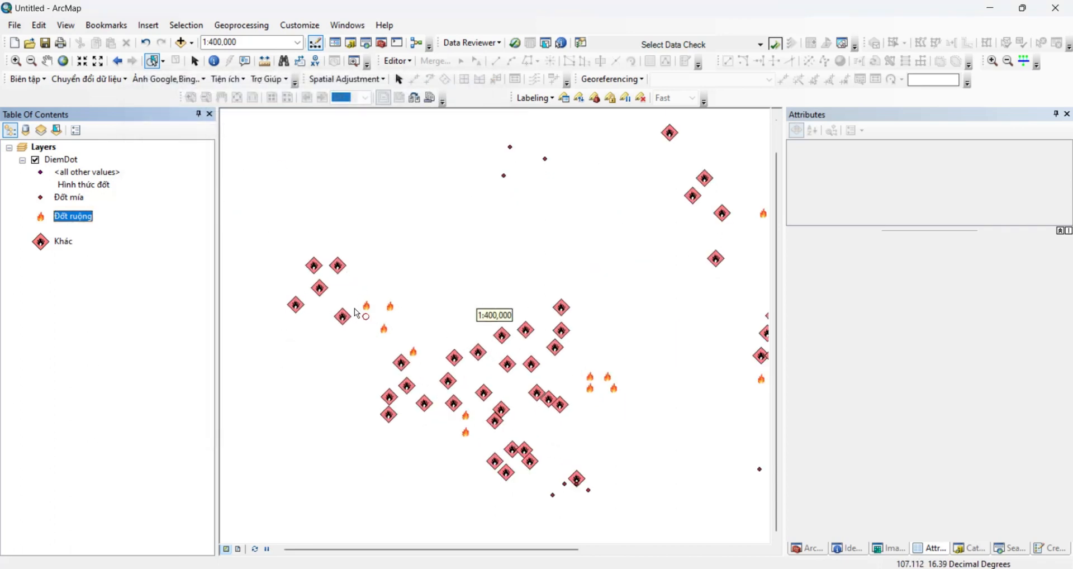
- Change the Đốt mía category's symbol to a Picture Marker Symbol using fire-removebg-preview.png from the vid folder
double_click(41, 199)
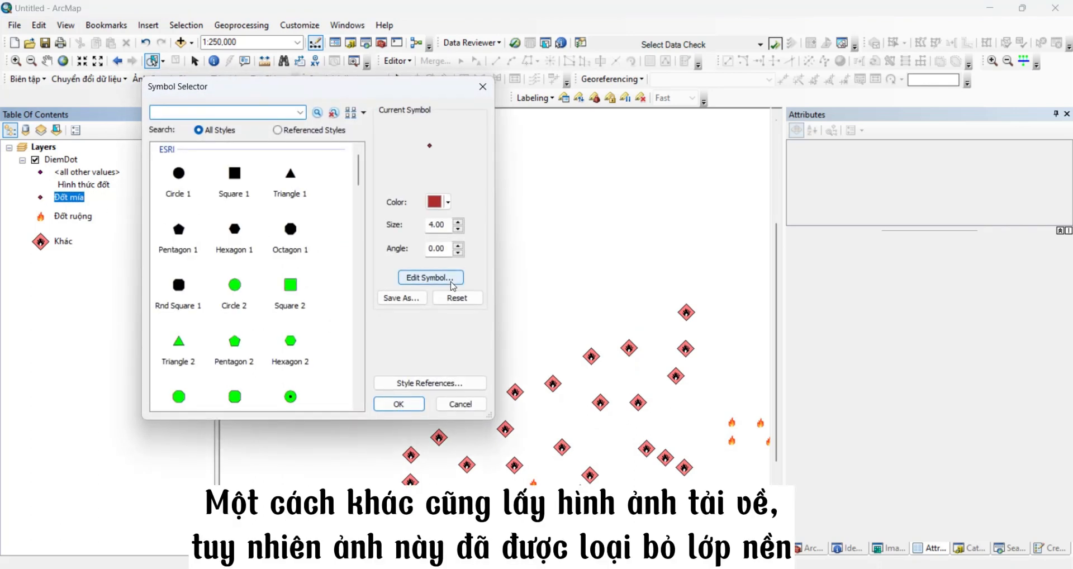
click(451, 283)
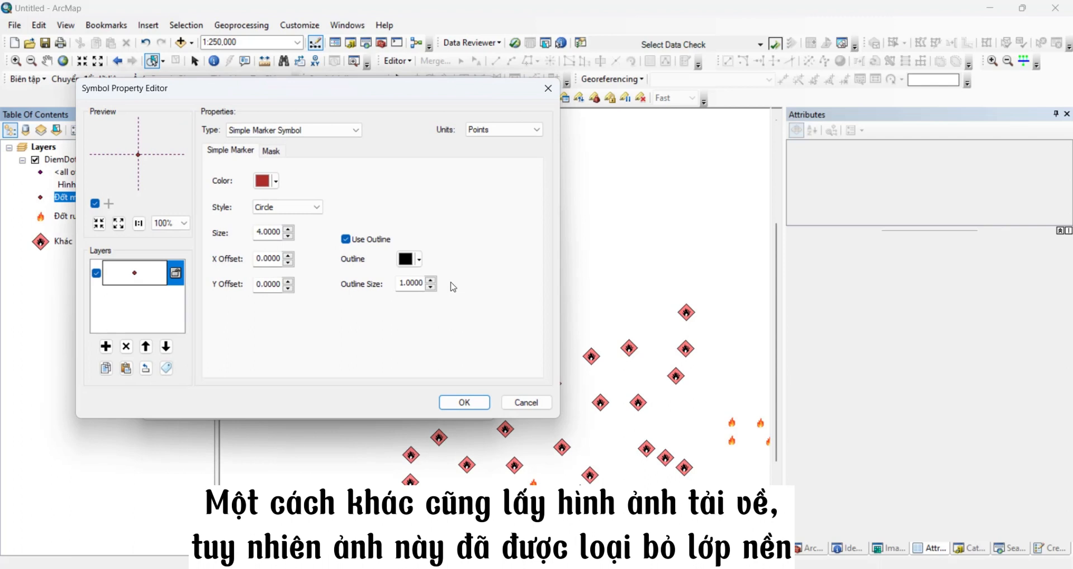
click(342, 131)
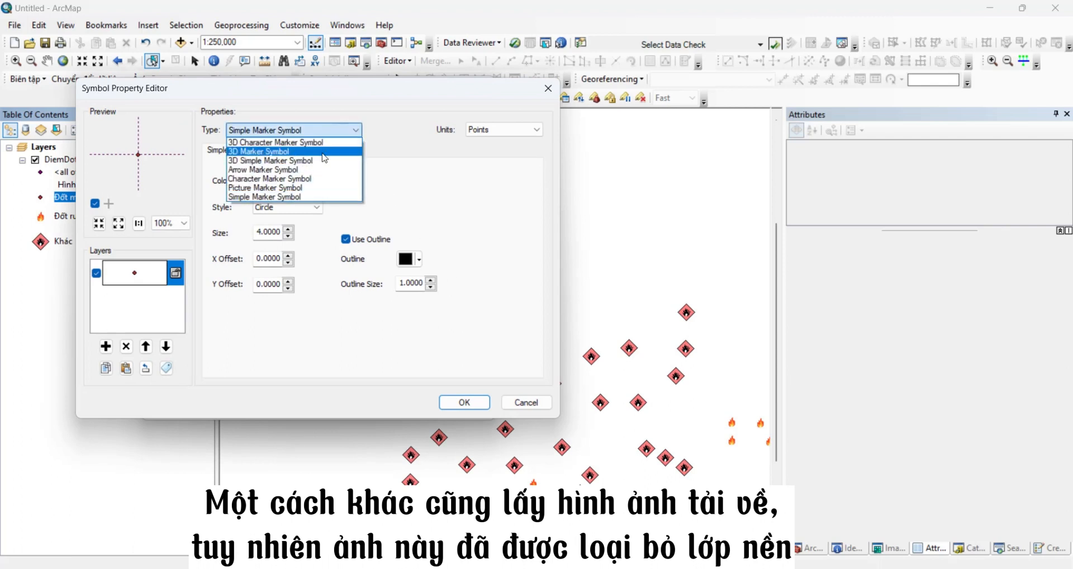
click(304, 188)
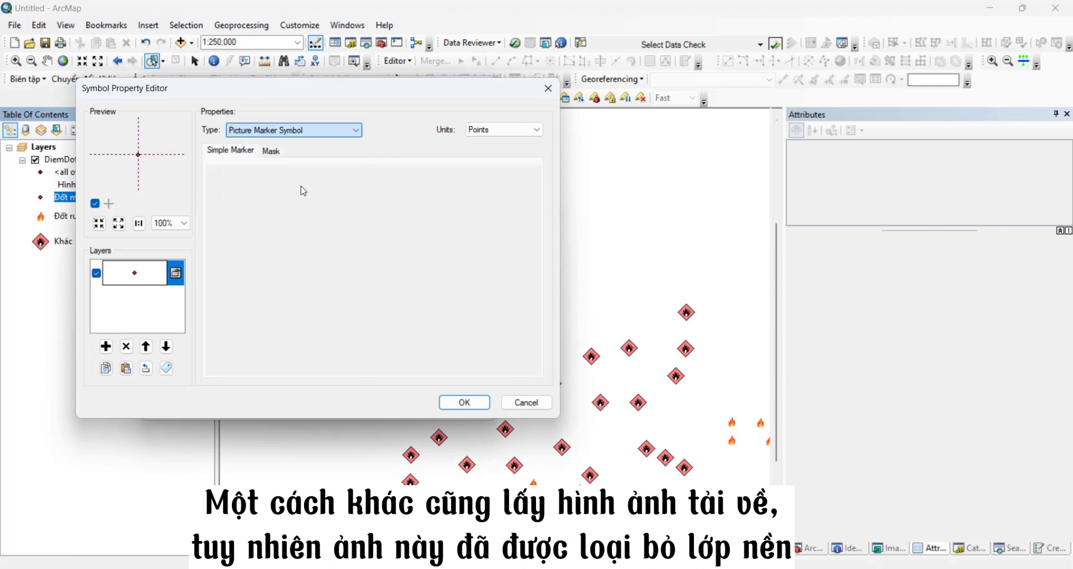
scroll(304, 190, down, 3)
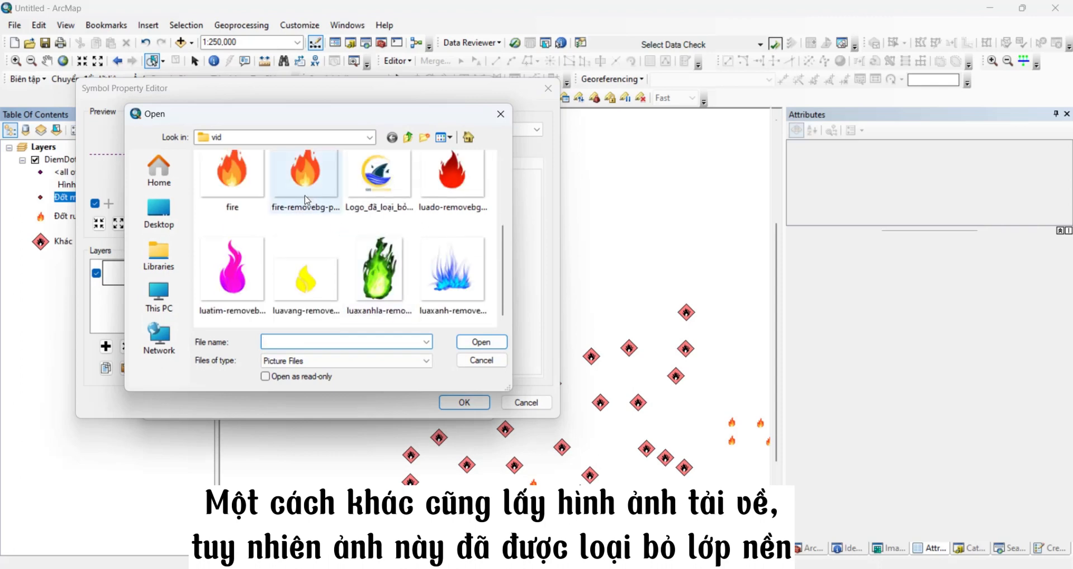
click(298, 214)
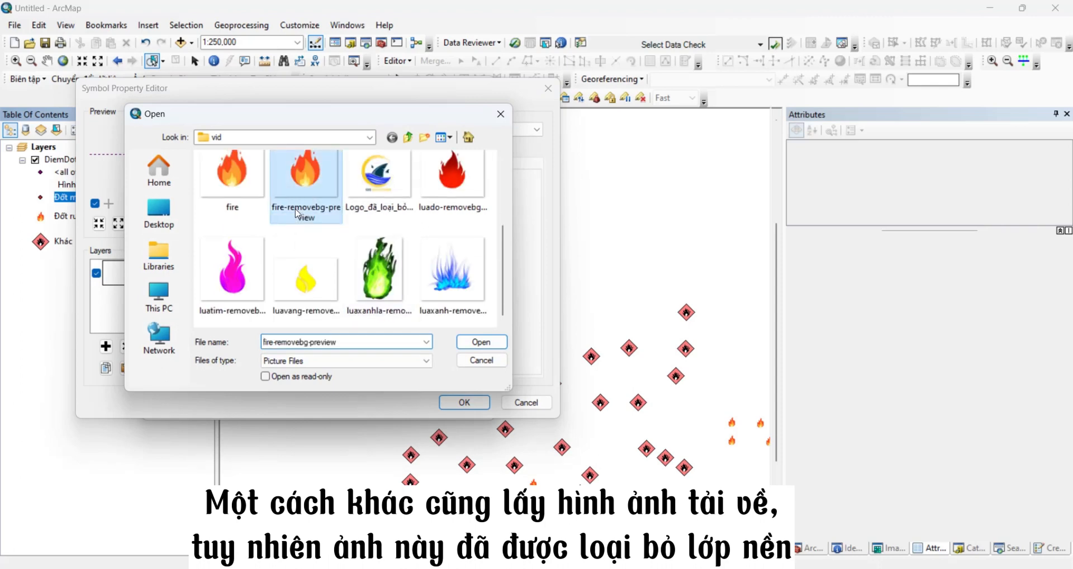
click(481, 342)
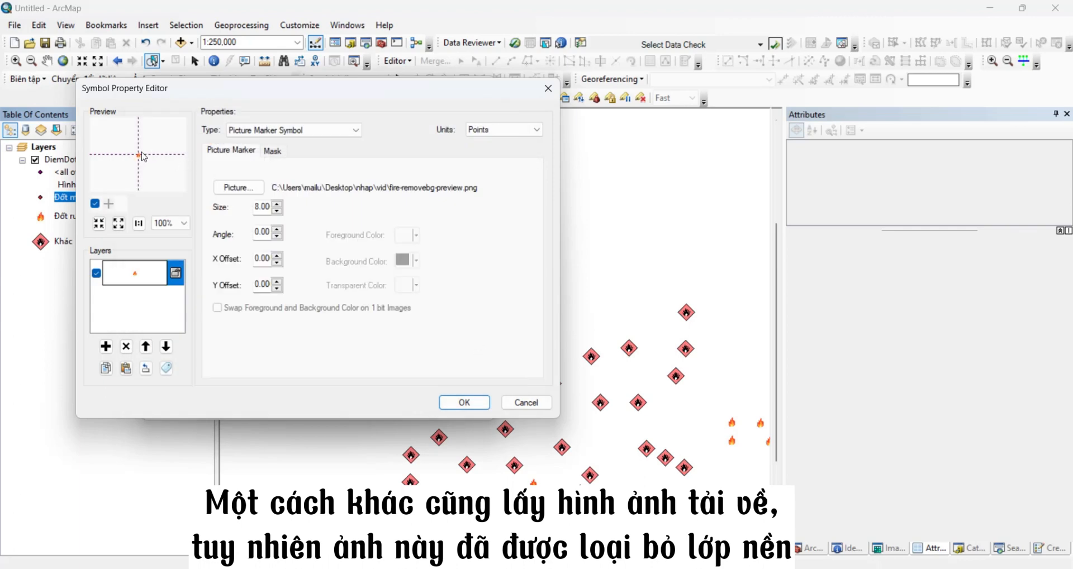
- Set the background-free fire marker's size to 17 and apply the symbol to the Đốt mía category
click(278, 204)
click(278, 204)
click(462, 402)
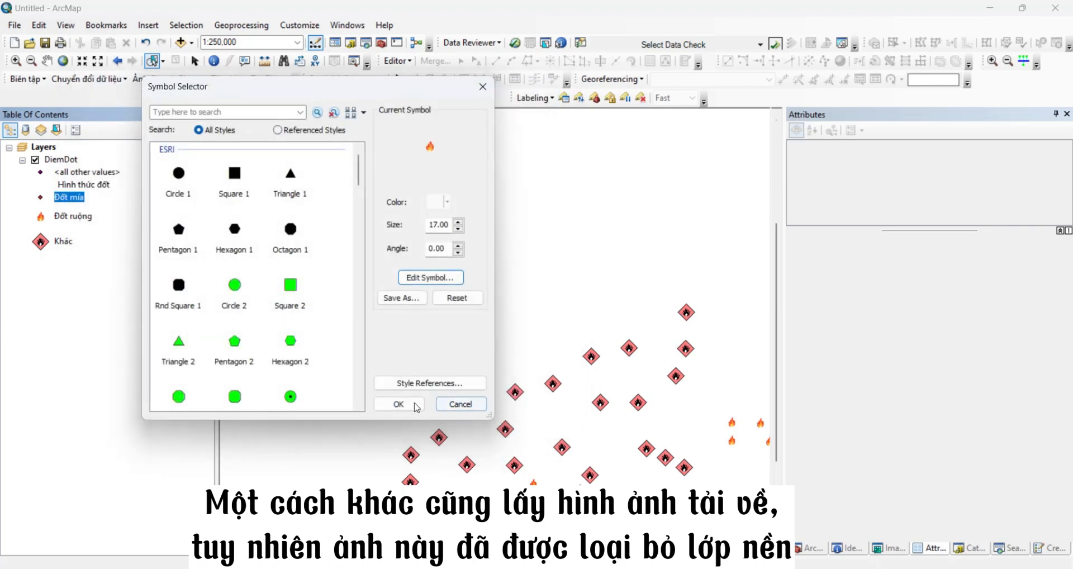
click(409, 408)
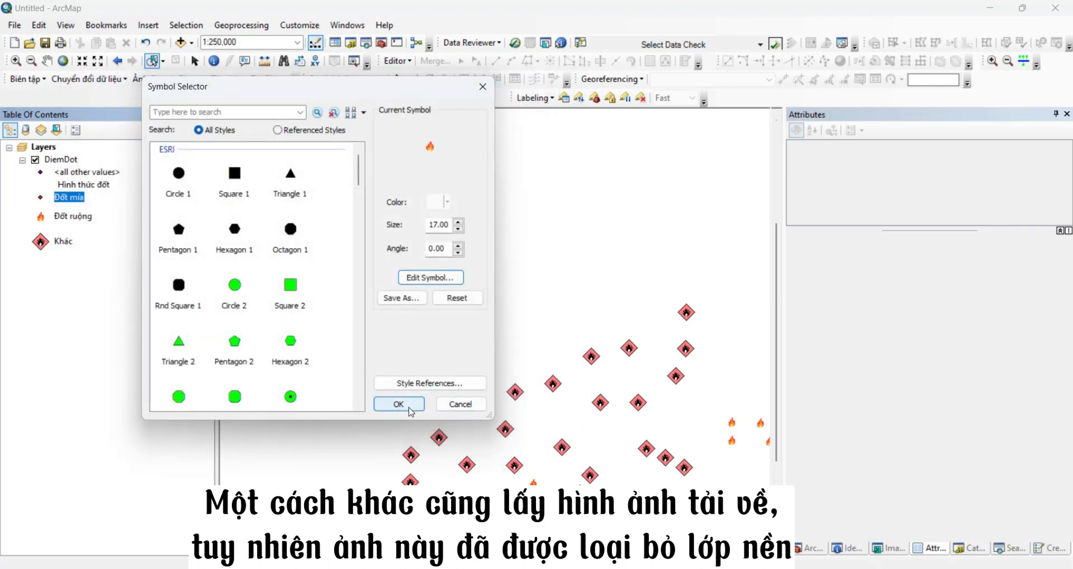
click(411, 411)
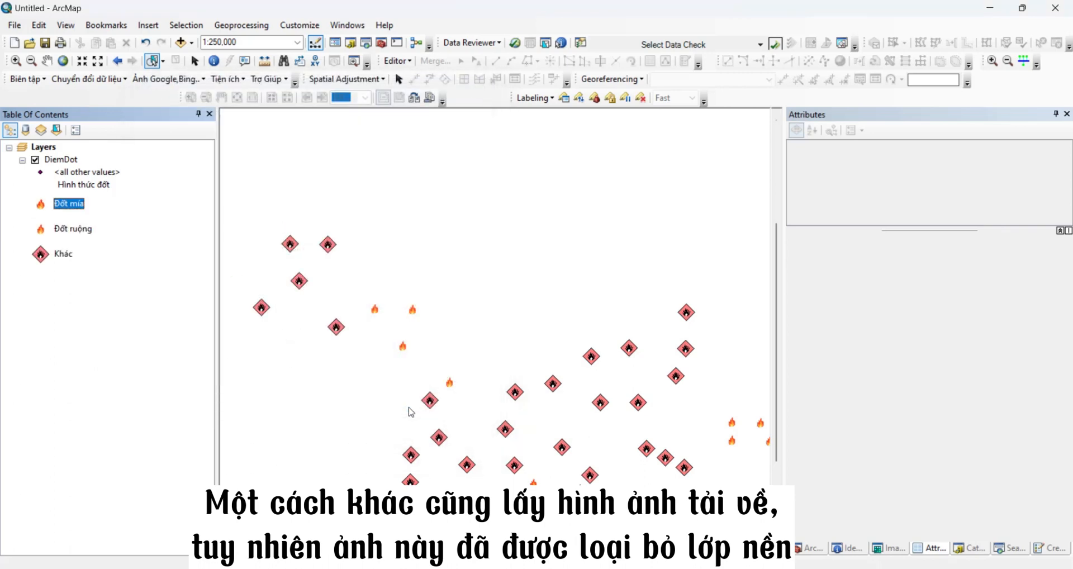
- Add the VN feature class from Default.gdb to the map as a base layer for comparing the markers
scroll(317, 321, up, 4)
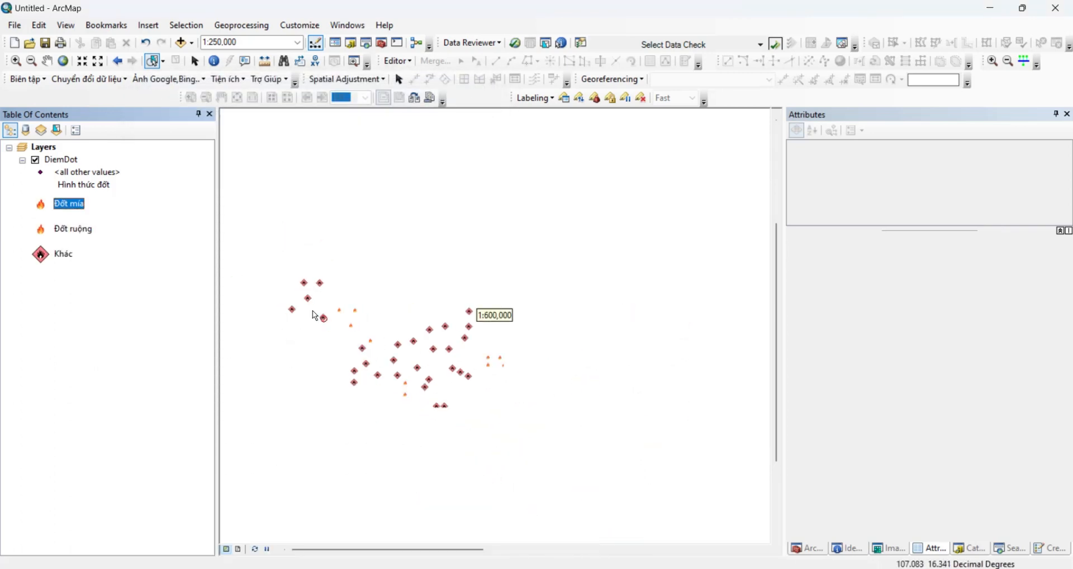
scroll(493, 354, down, 3)
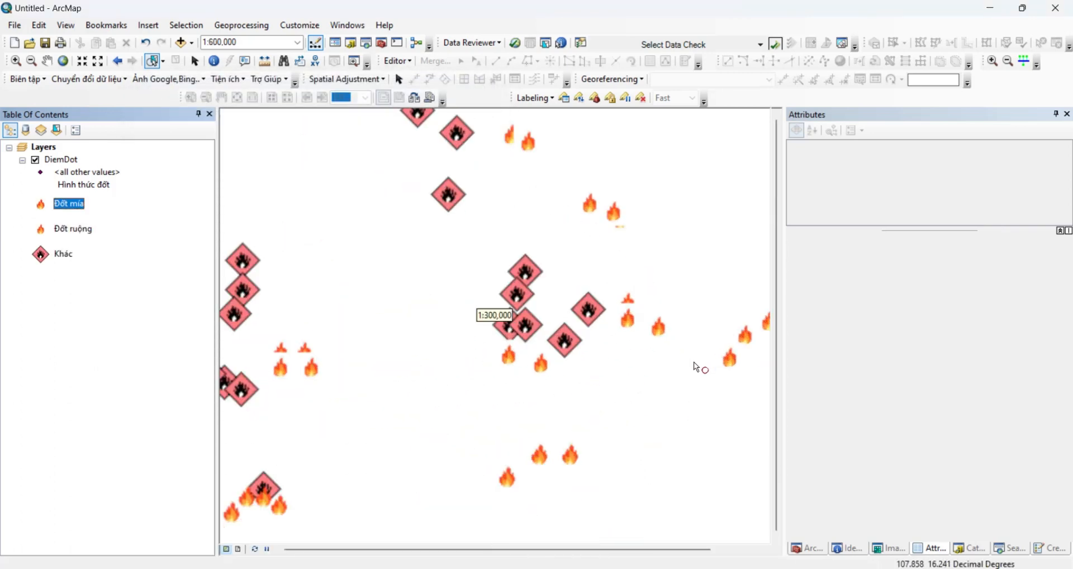
scroll(627, 335, up, 3)
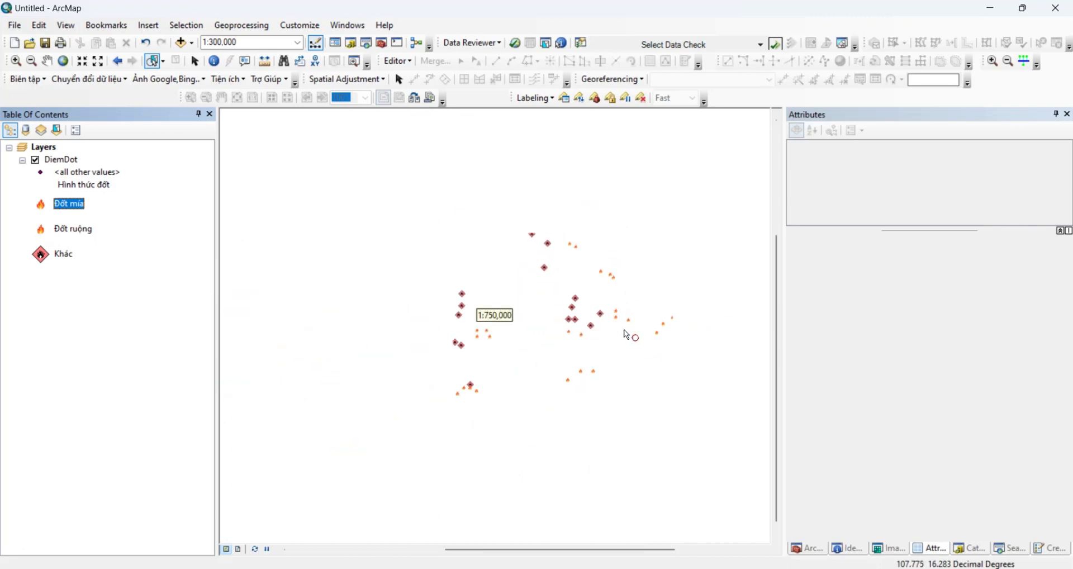
click(970, 548)
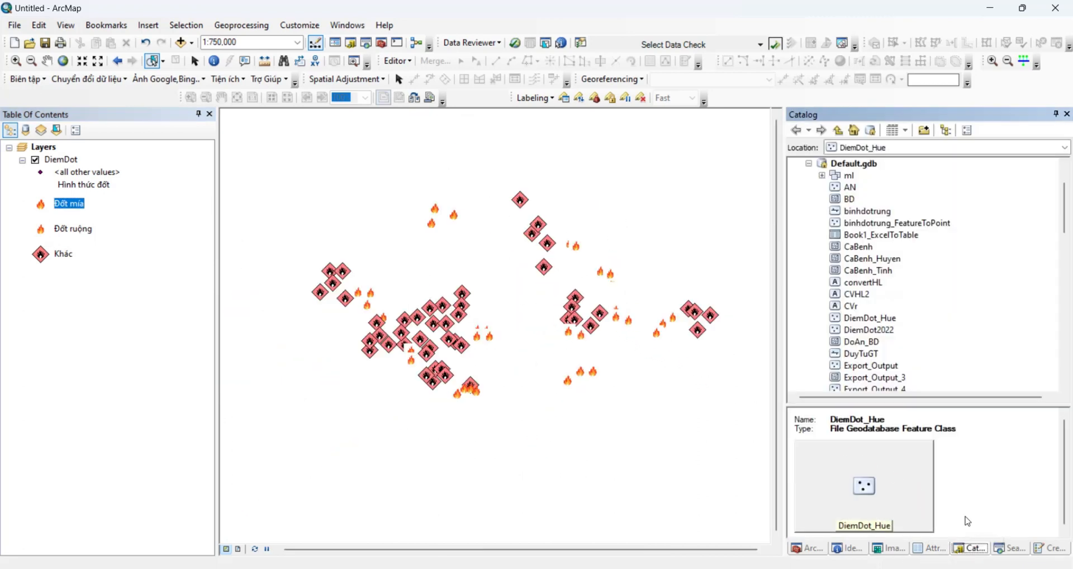
scroll(896, 354, down, 8)
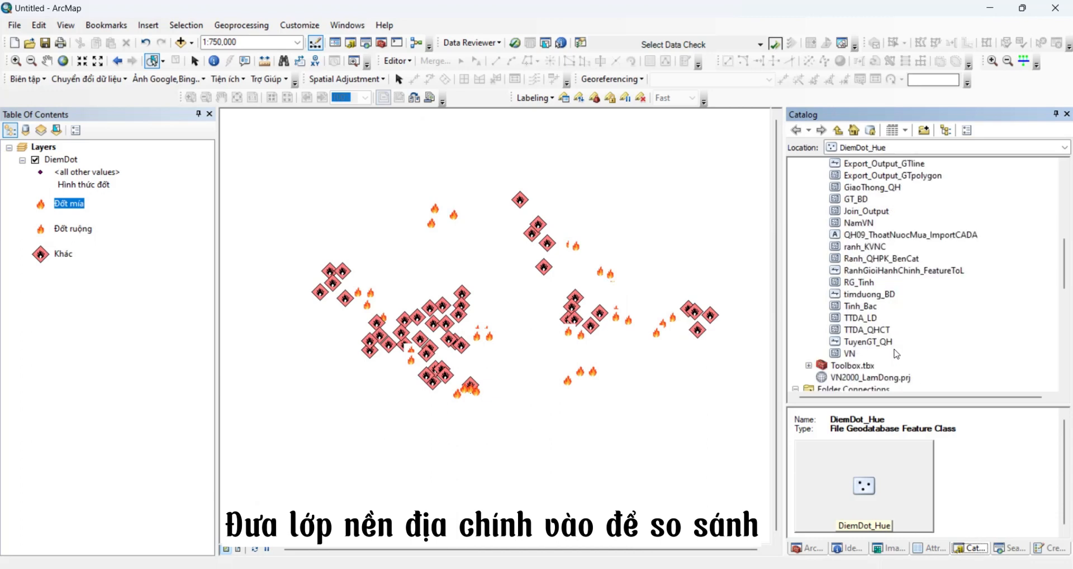
mouse_move(841, 319)
mouse_down()
mouse_move(666, 324)
mouse_move(577, 305)
mouse_up()
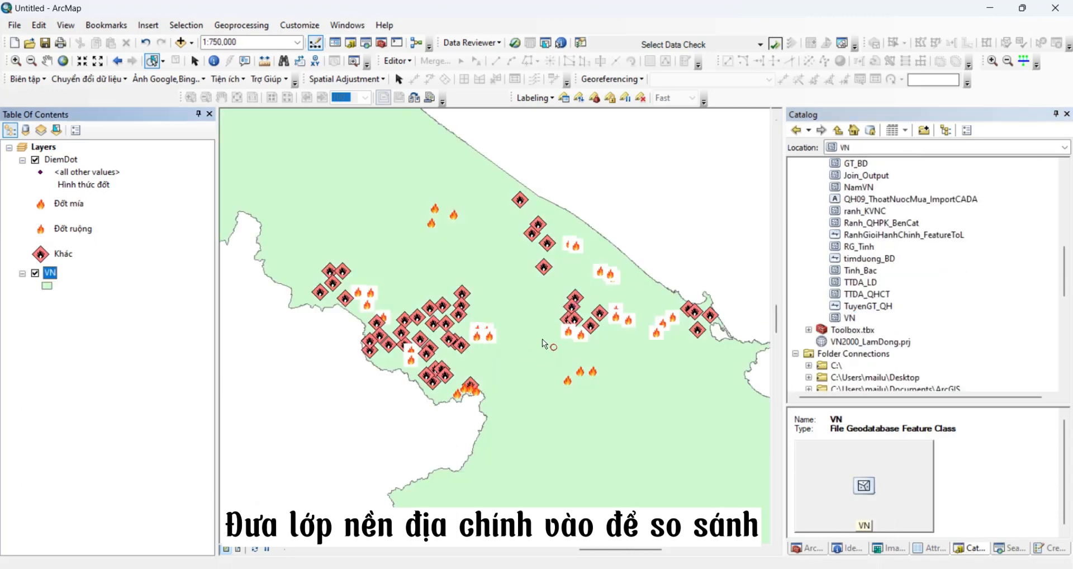
- Identify a transparent fire marker near the southern border and a white-background one, checking the Hình thức đốt field
scroll(497, 344, up, 4)
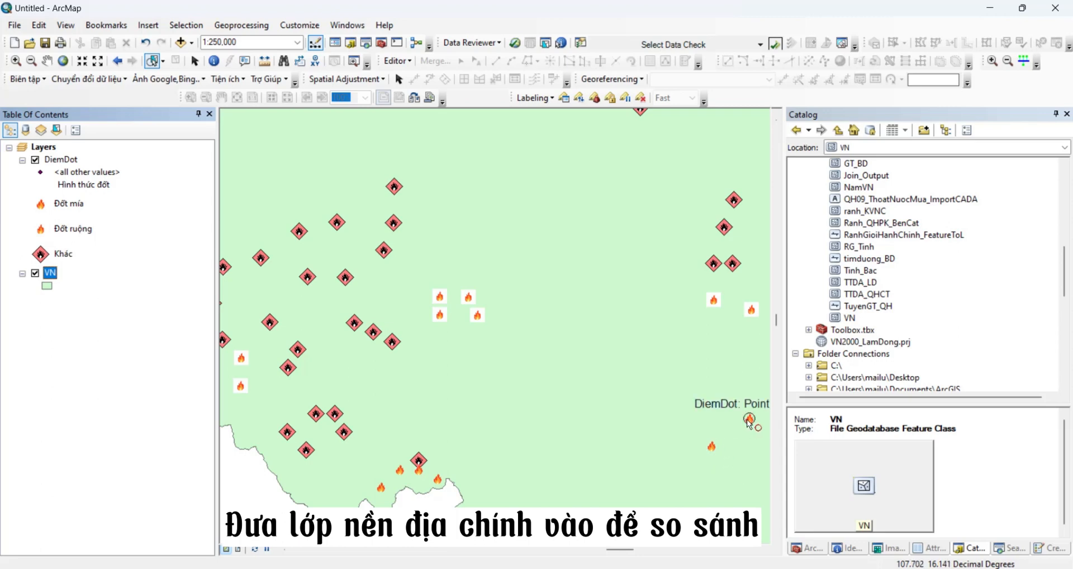
click(213, 60)
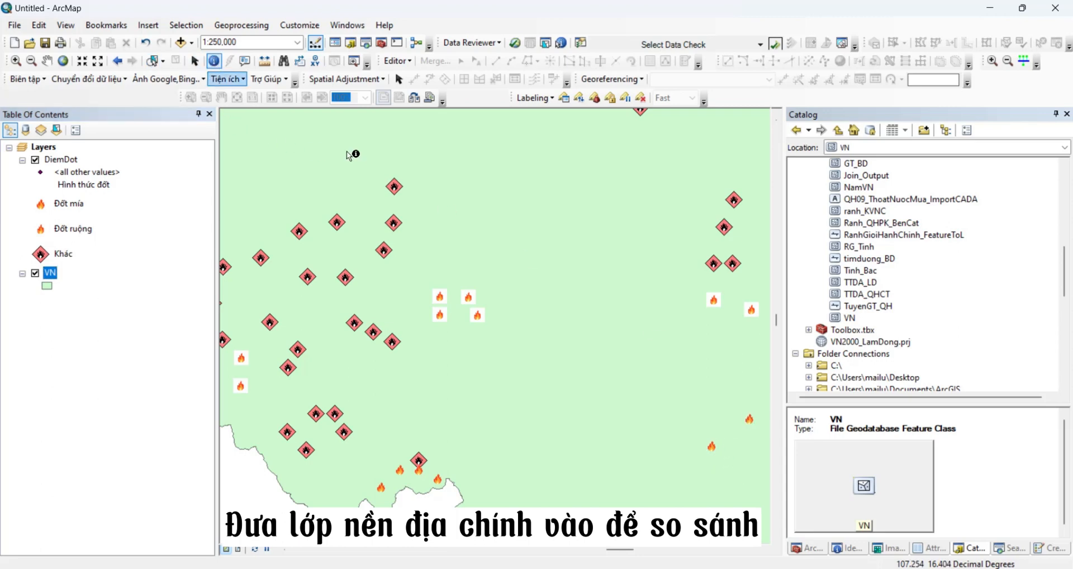
click(437, 479)
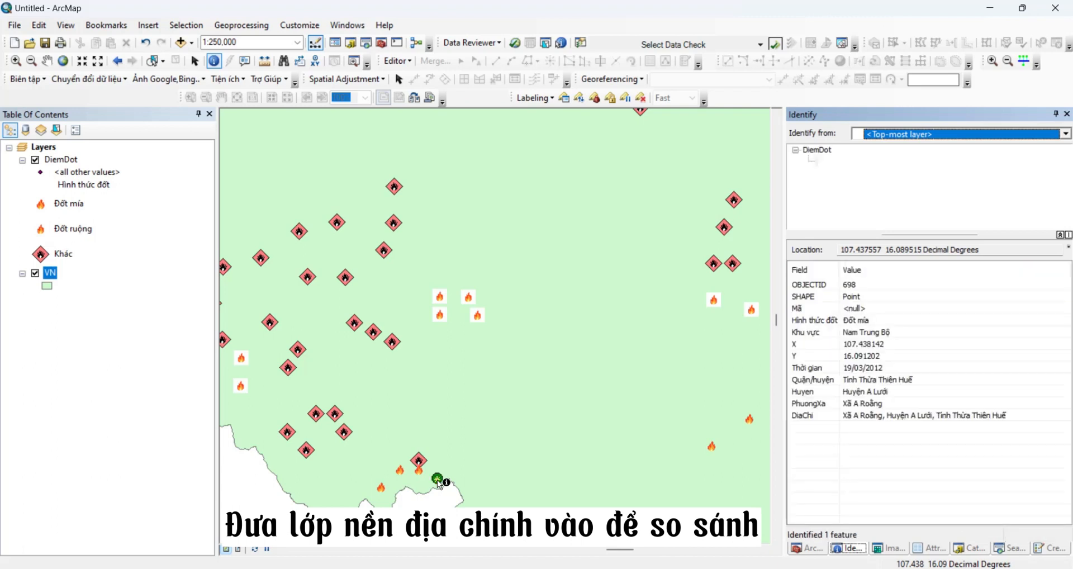
click(866, 322)
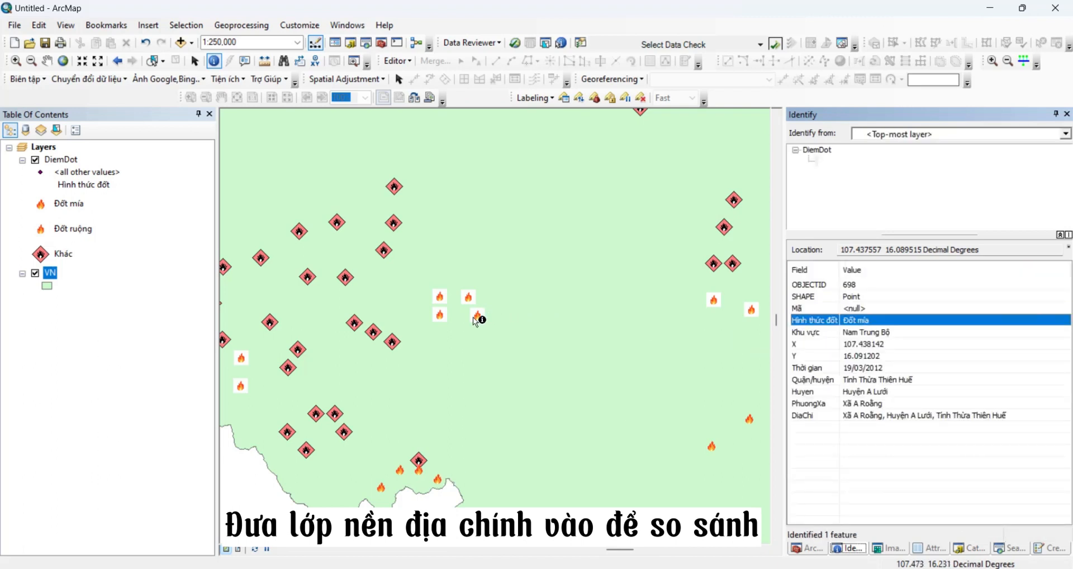
click(441, 316)
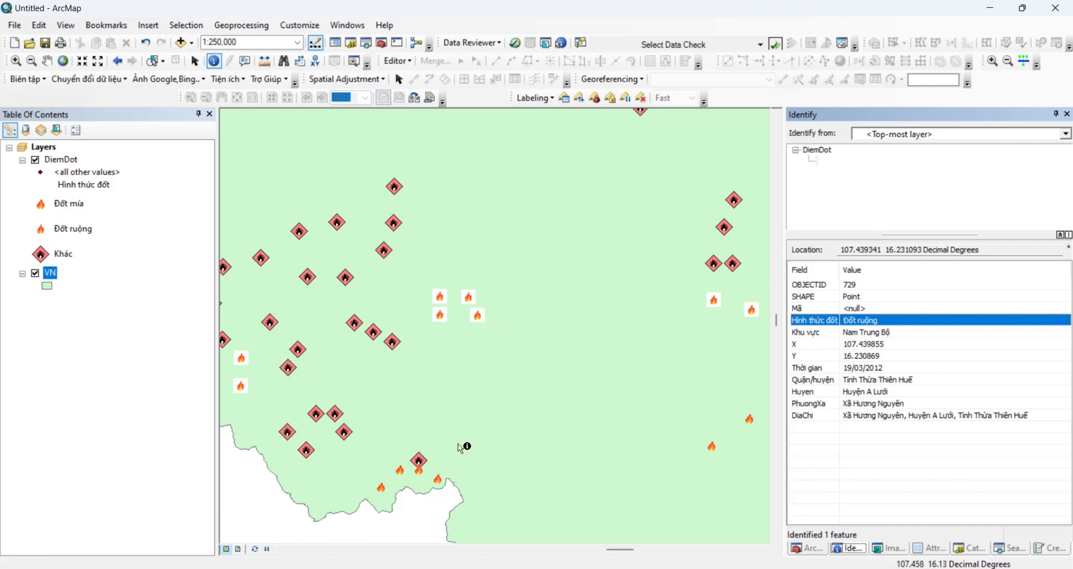
- Identify the border fire marker again, the neighbouring red diamond marker and a white-background fire marker farther east to compare their Hình thức đốt
click(440, 479)
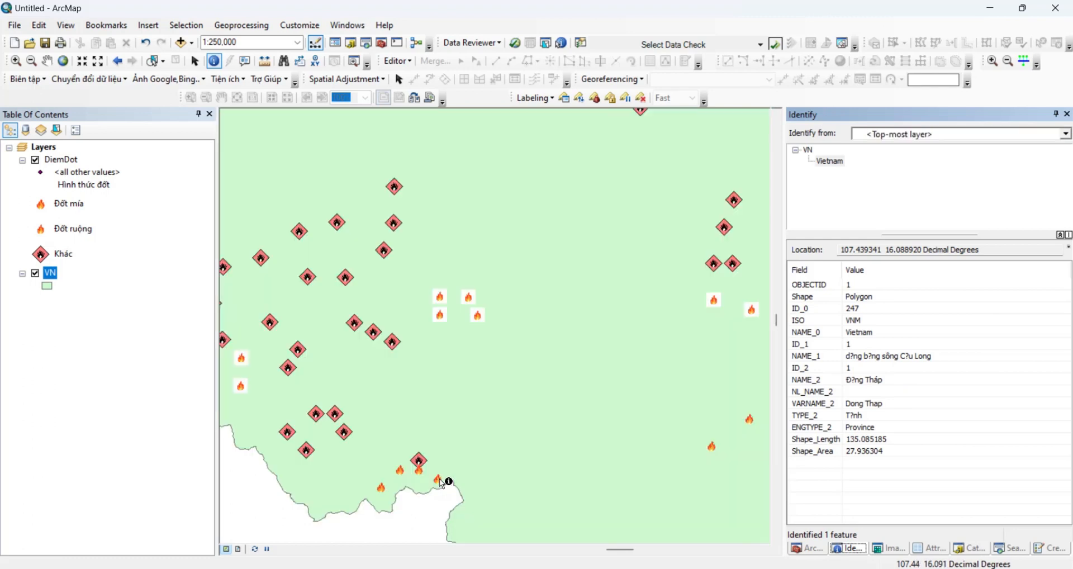
click(438, 478)
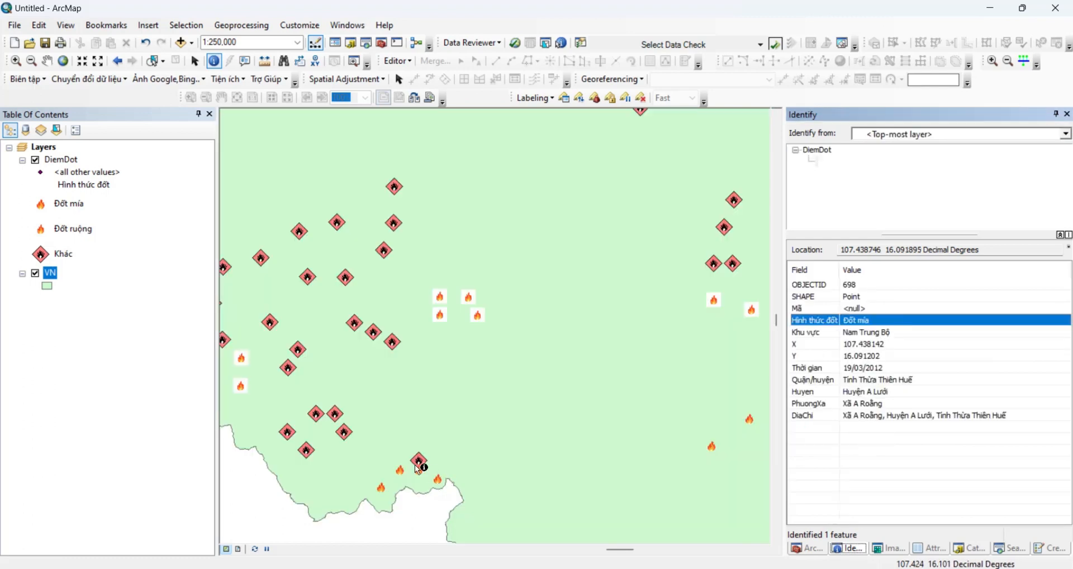
click(420, 464)
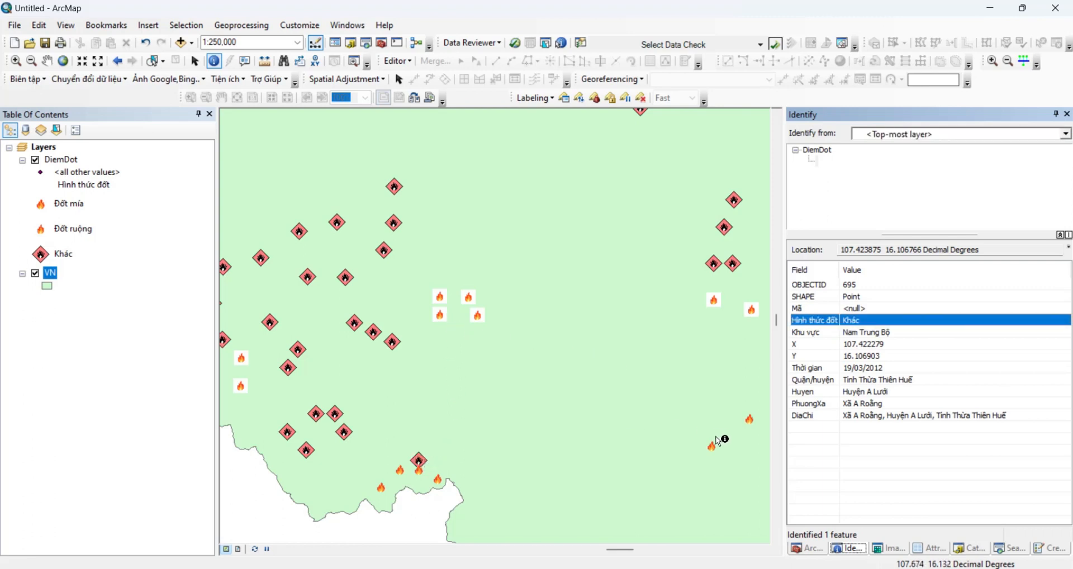
drag(719, 441, 661, 306)
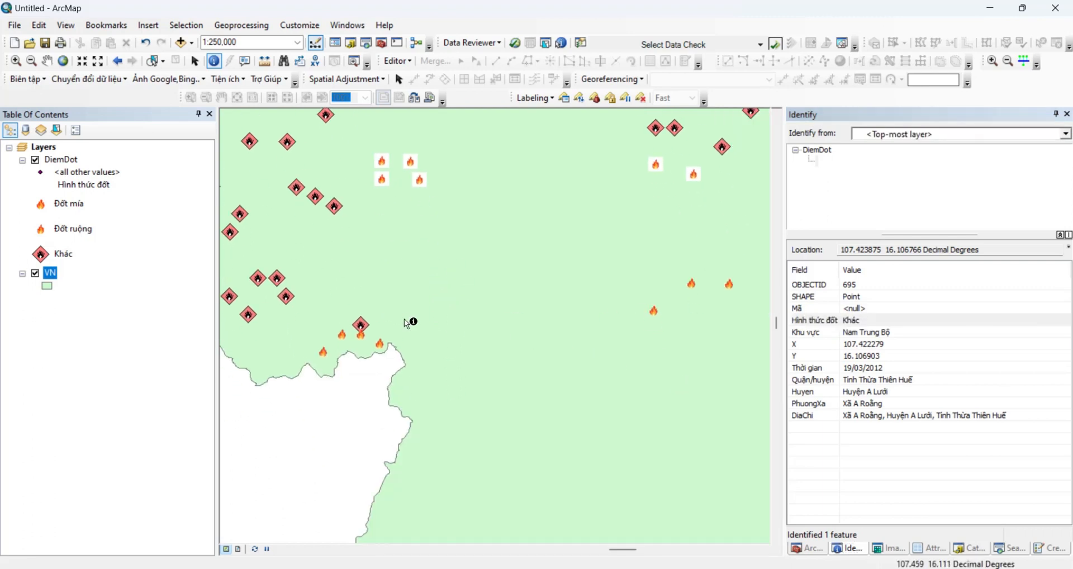
click(657, 166)
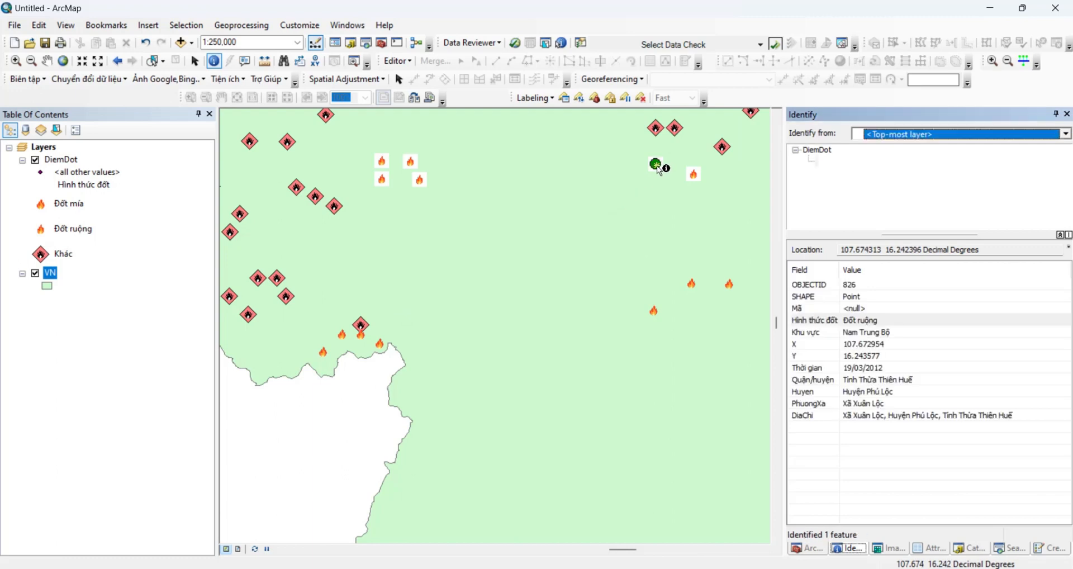
scroll(436, 360, down, 2)
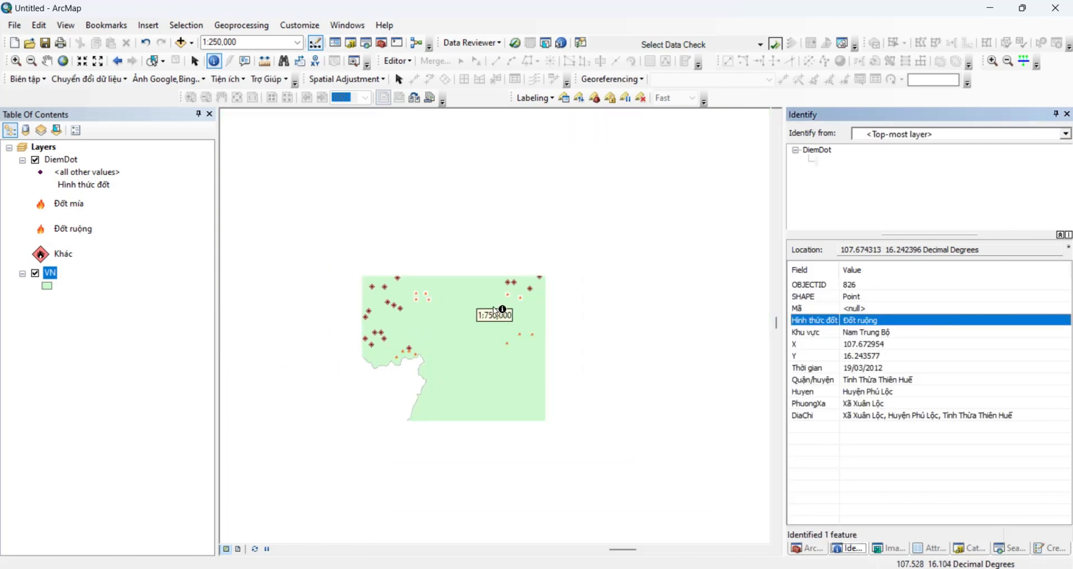